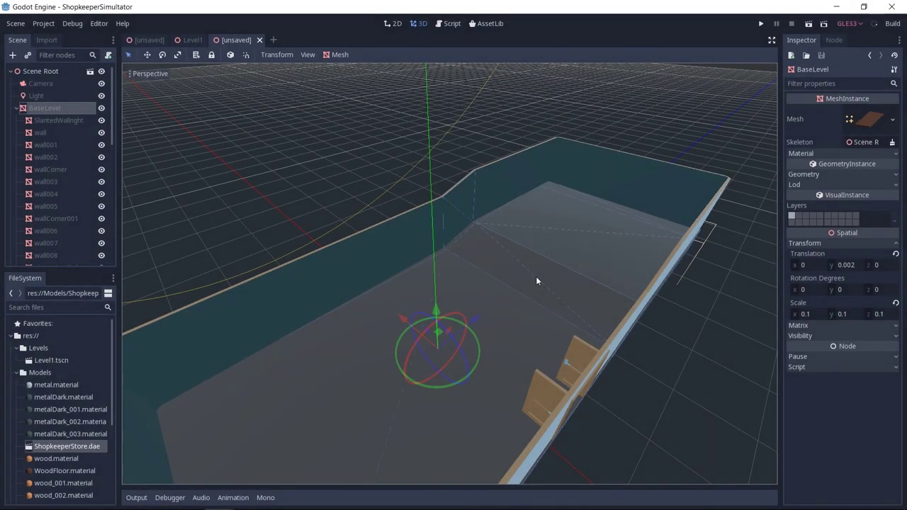
# Examine the imported store model from inside and outside, including its sloped floor, walls and doorway.
pyautogui.moveTo(536, 282); pyautogui.dragTo(554, 304, button='middle')
pyautogui.scroll(6, 537, 341)
pyautogui.doubleClick(34, 110)
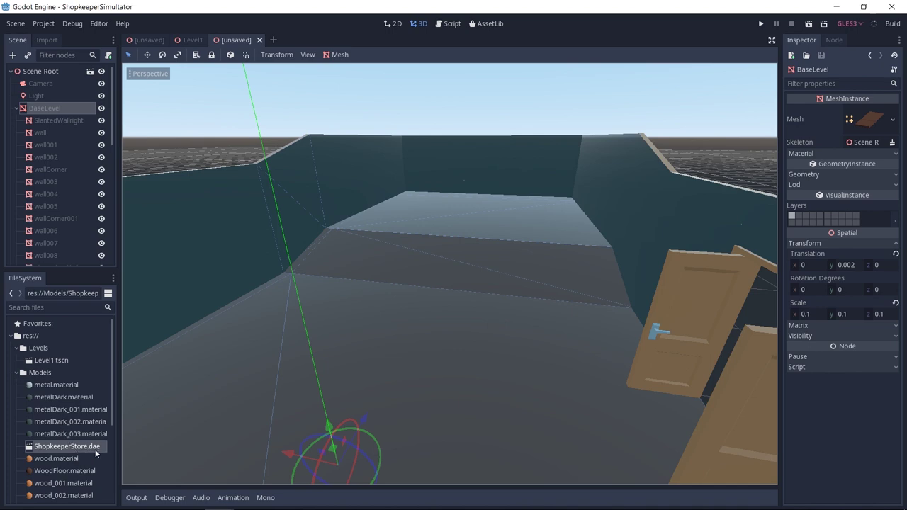
pyautogui.moveTo(429, 377); pyautogui.dragTo(432, 315, button='middle')
pyautogui.scroll(5, 441, 344)
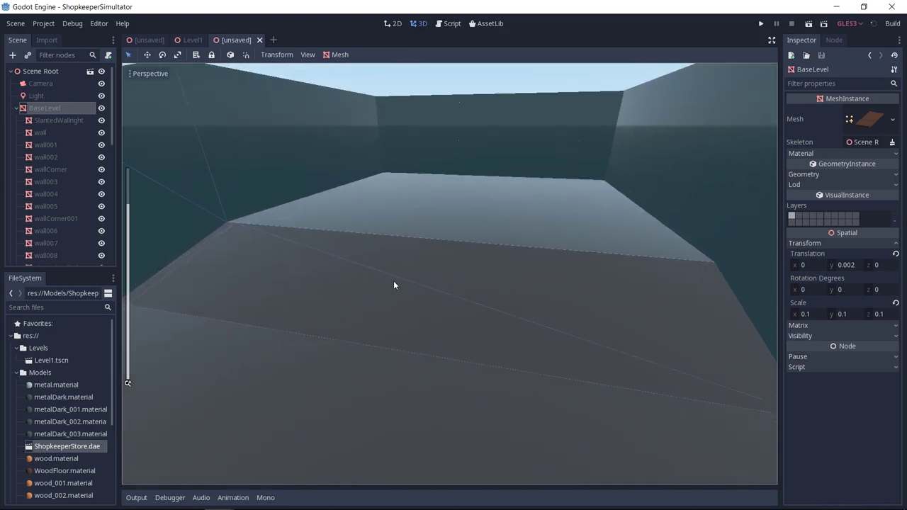
pyautogui.moveTo(409, 382); pyautogui.dragTo(310, 294, button='middle')
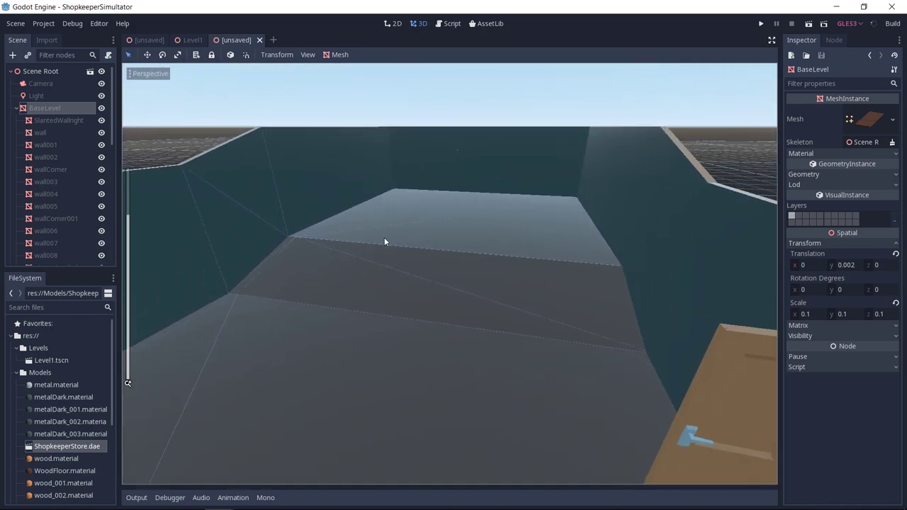
pyautogui.moveTo(385, 241); pyautogui.dragTo(497, 190, button='middle')
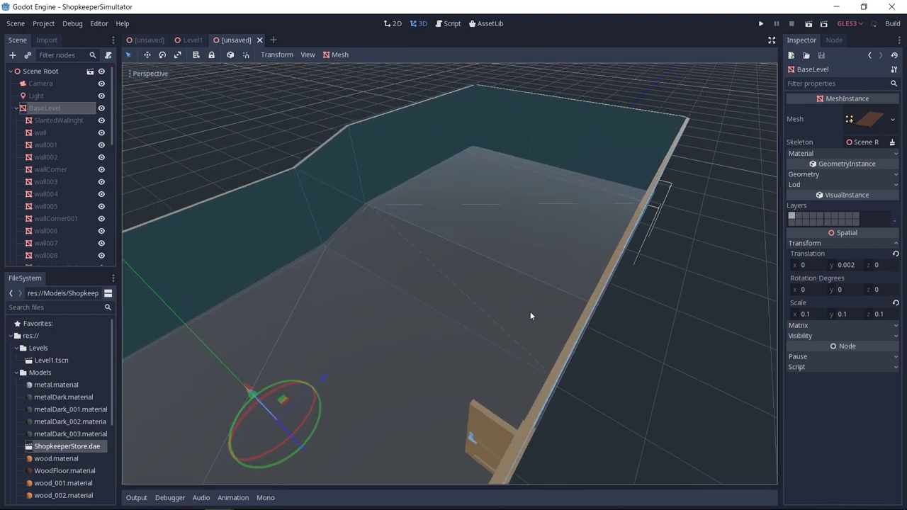
pyautogui.moveTo(530, 312); pyautogui.dragTo(472, 295, button='middle')
pyautogui.scroll(-3, 452, 264)
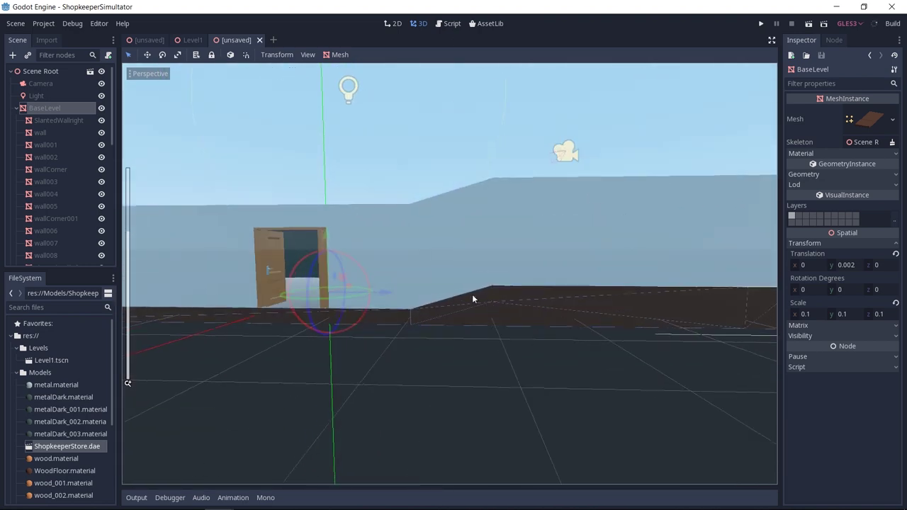
pyautogui.moveTo(573, 304); pyautogui.dragTo(440, 283, button='middle')
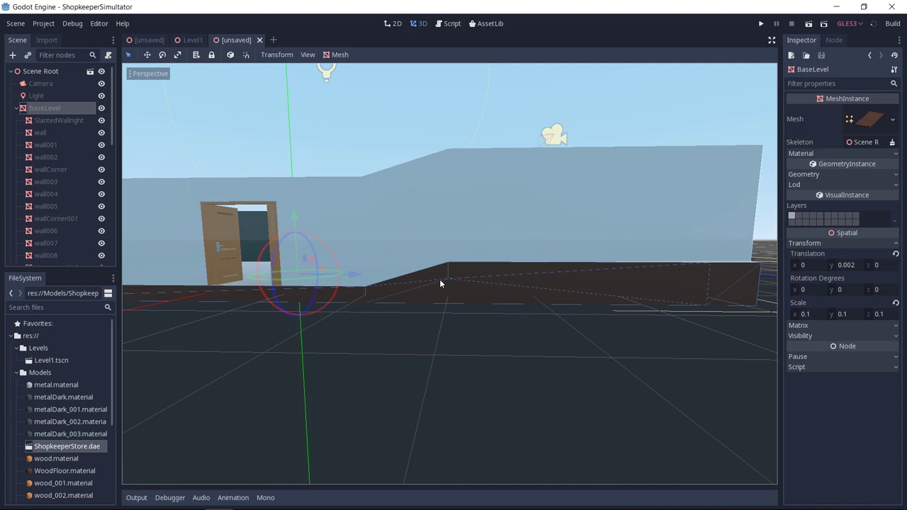
pyautogui.moveTo(517, 286); pyautogui.dragTo(464, 331, button='middle')
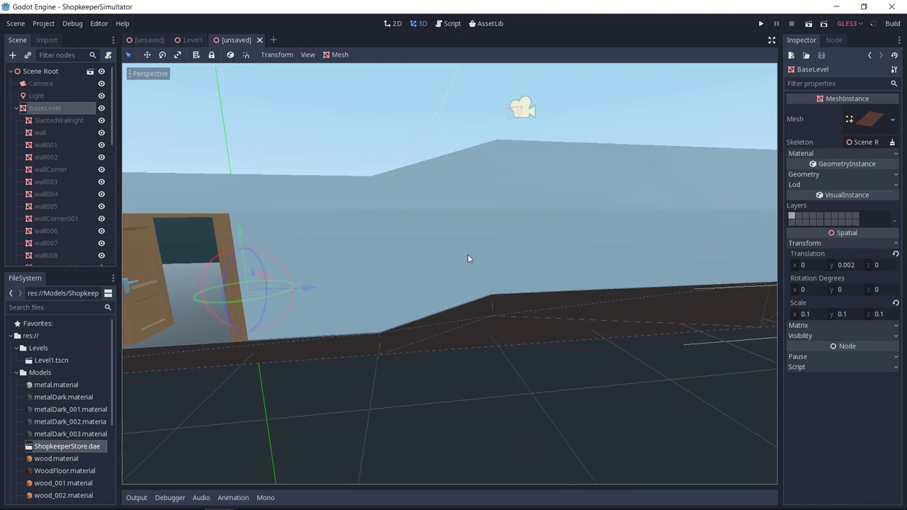
pyautogui.moveTo(470, 259)
pyautogui.mouseDown(button='middle')
pyautogui.moveTo(460, 238)
pyautogui.moveTo(521, 424)
pyautogui.mouseUp(button='middle')
pyautogui.scroll(1, 521, 423)
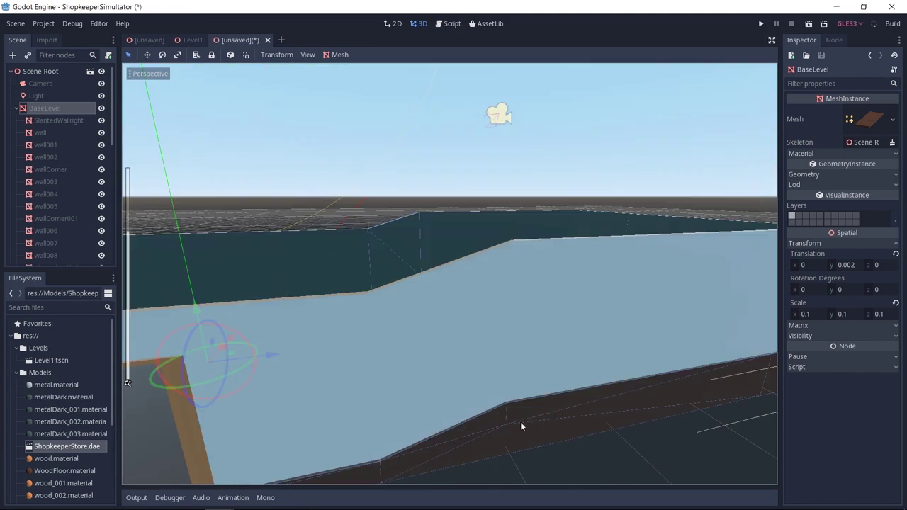
# Go through the nodes under BaseLevel from SlantedWallright to wall003, checking which section each one is, and reselect wall.
pyautogui.click(35, 121)
pyautogui.doubleClick(39, 133)
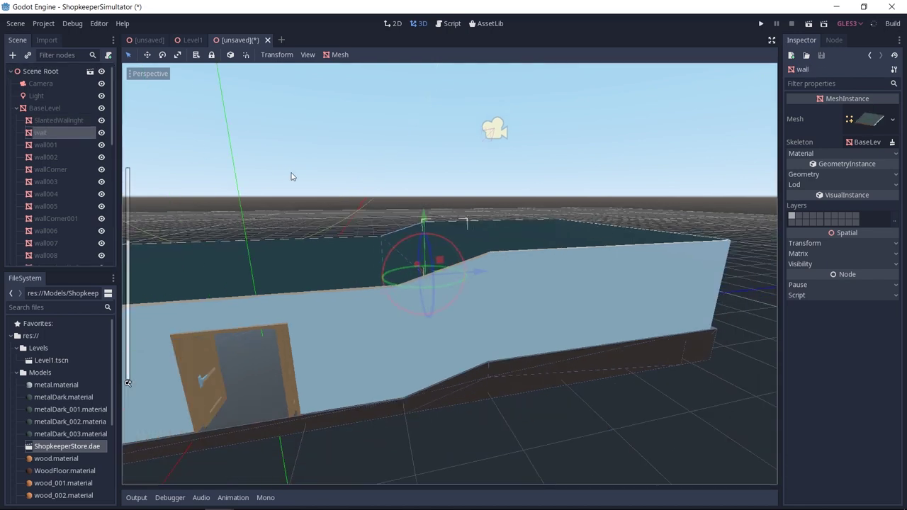
pyautogui.doubleClick(61, 145)
pyautogui.click(72, 155)
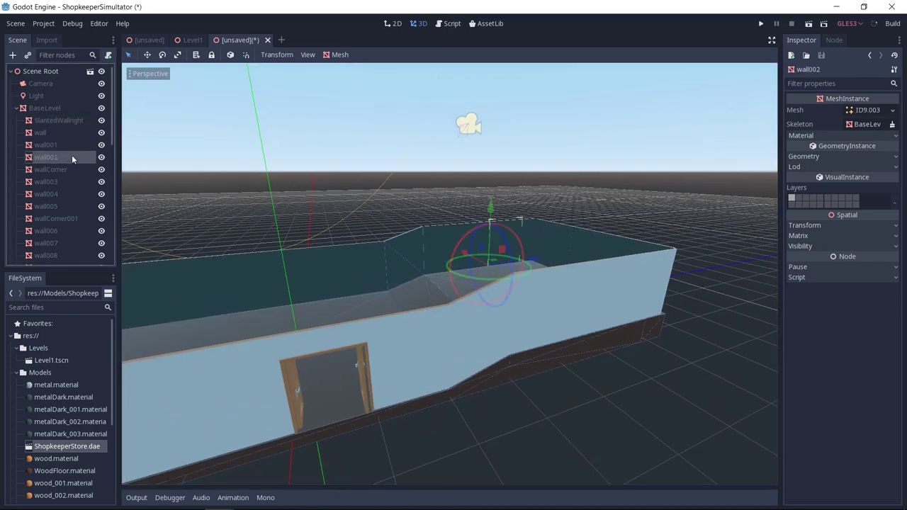
pyautogui.click(66, 171)
pyautogui.click(64, 183)
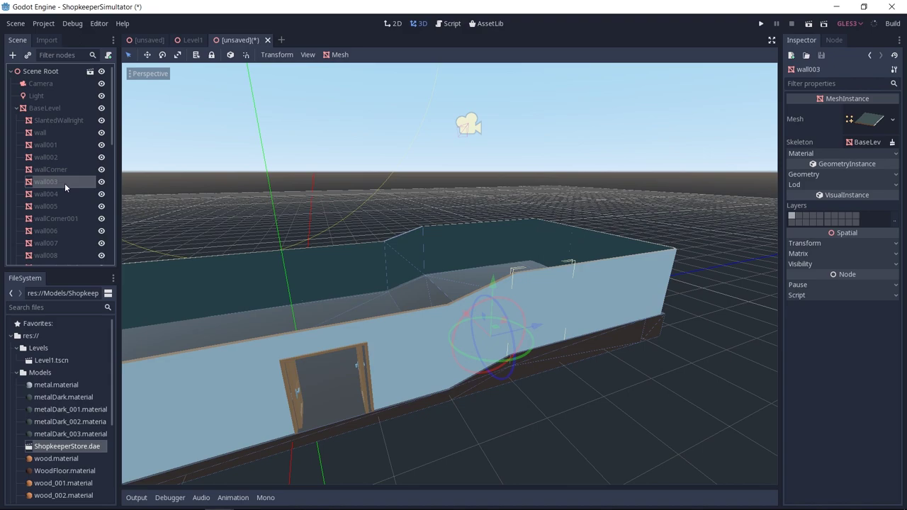
pyautogui.doubleClick(54, 137)
# Select the left slanted wall in the 3D view and check its child collision nodes in the scene tree.
pyautogui.moveTo(582, 255); pyautogui.dragTo(517, 292, button='middle')
pyautogui.scroll(4, 523, 276)
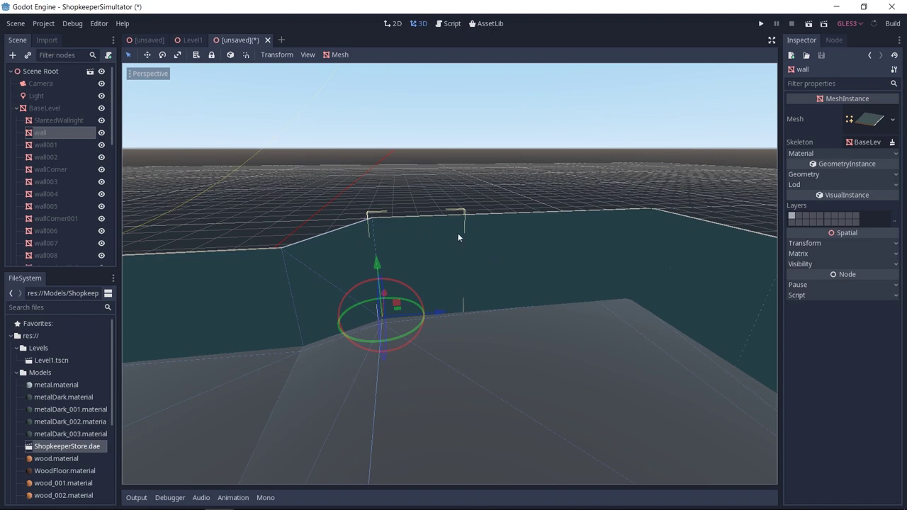
pyautogui.moveTo(460, 237); pyautogui.dragTo(432, 246, button='middle')
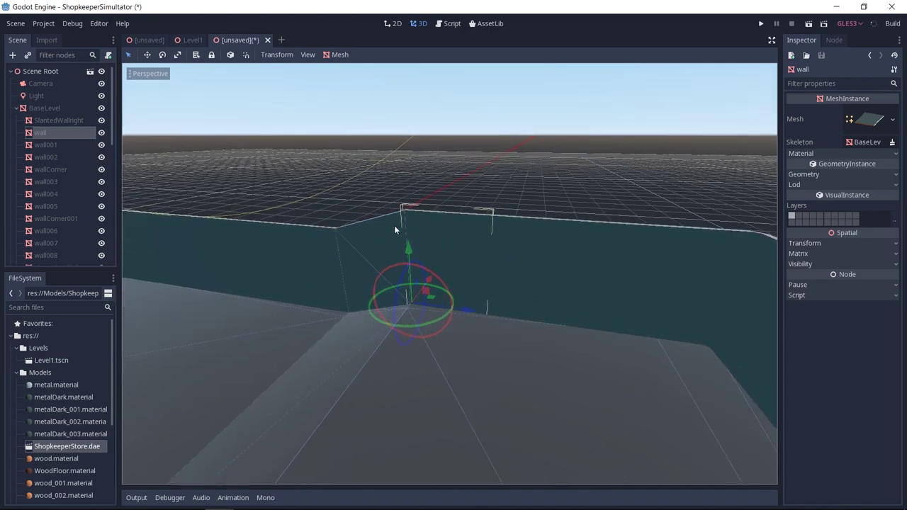
pyautogui.click(372, 240)
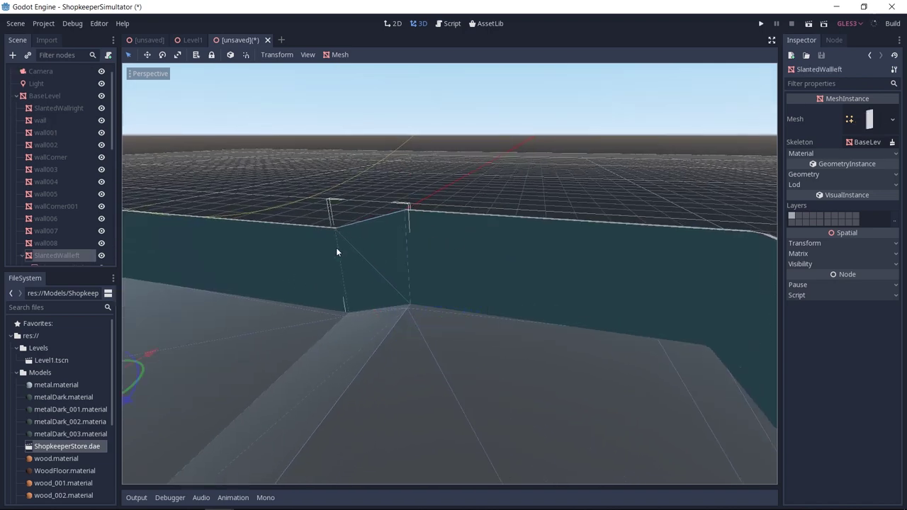
pyautogui.scroll(-2, 72, 212)
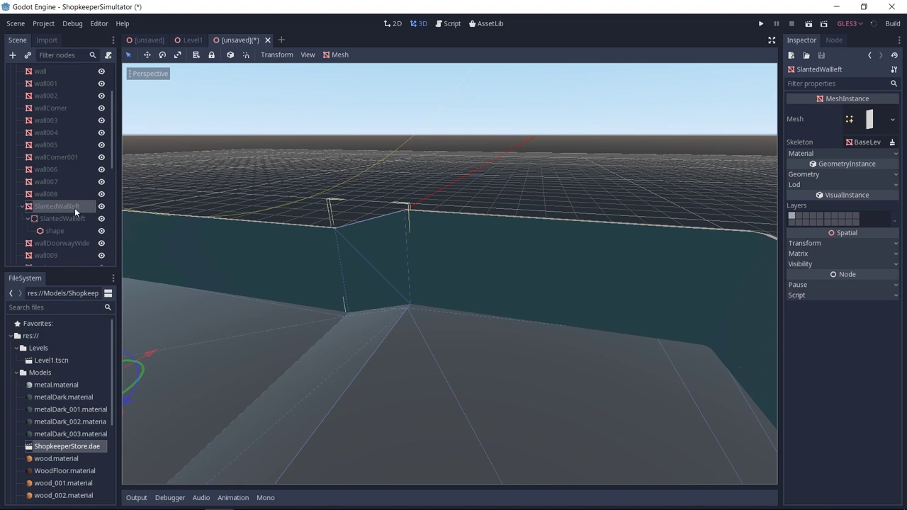
# Create a trimesh static body for the wall section adjoining the left slanted wall.
pyautogui.click(452, 242)
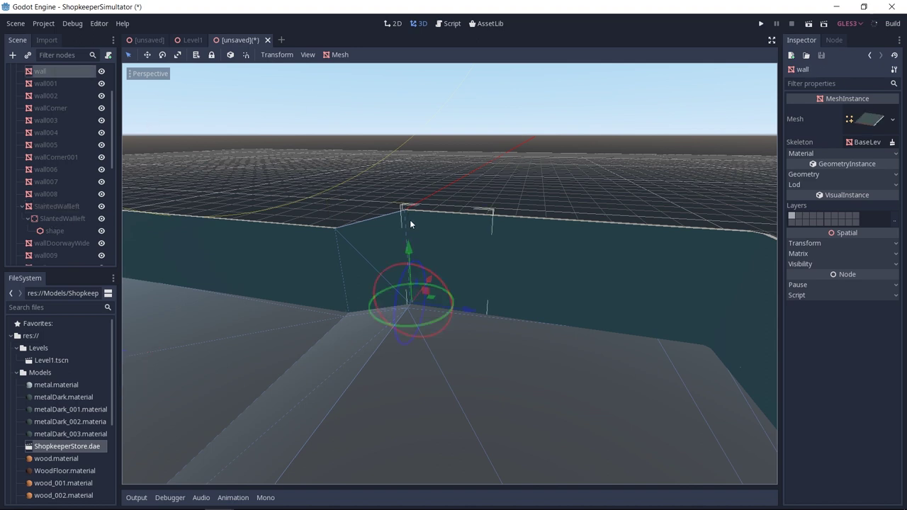
pyautogui.scroll(1, 57, 115)
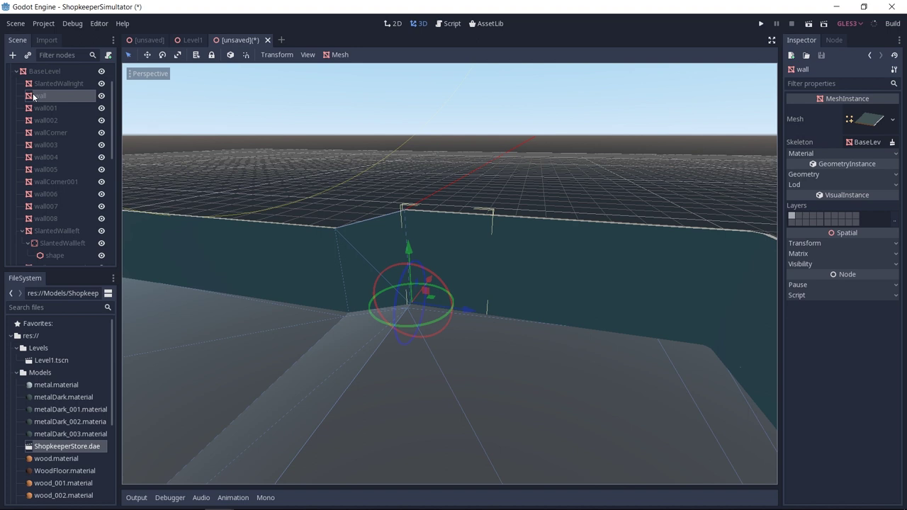
pyautogui.click(337, 56)
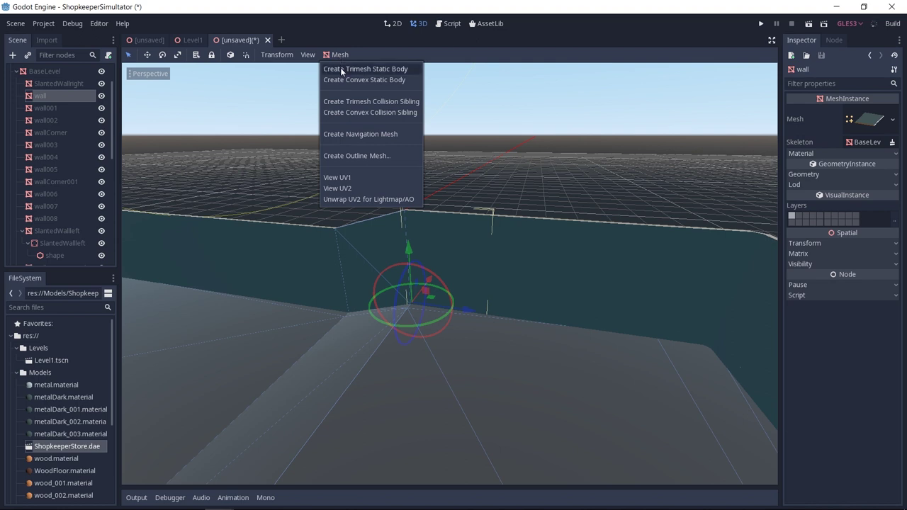
pyautogui.click(406, 69)
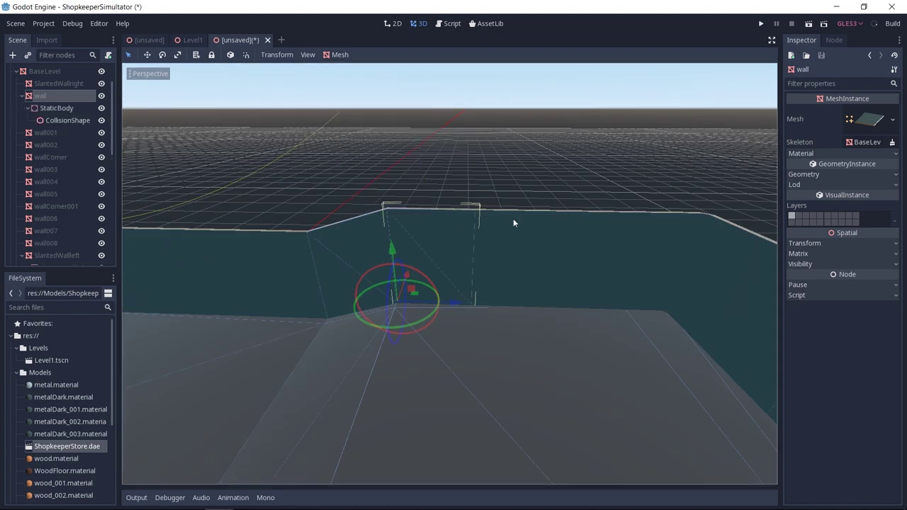
# Select the CollisionShape under wall and inspect its outline against the wall mesh.
pyautogui.click(67, 120)
pyautogui.moveTo(319, 213); pyautogui.dragTo(460, 257, button='middle')
pyautogui.scroll(4, 453, 243)
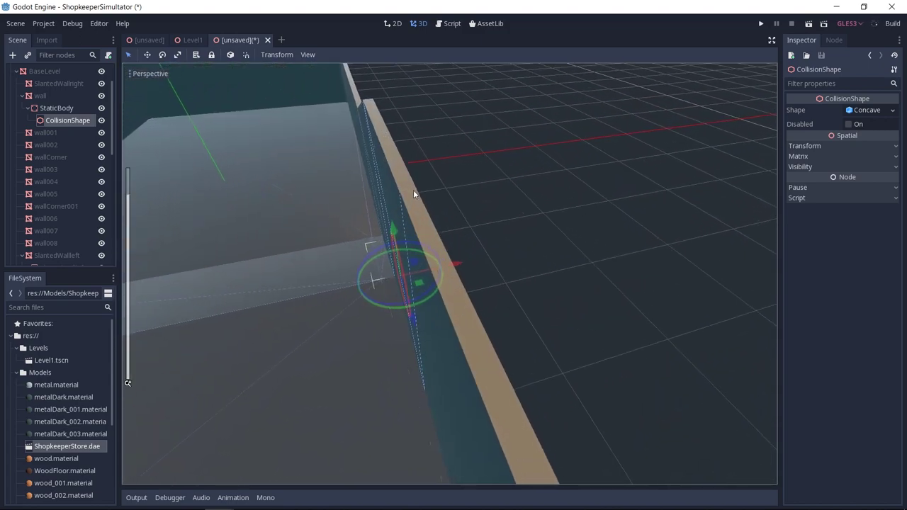
pyautogui.moveTo(414, 193); pyautogui.dragTo(476, 204, button='middle')
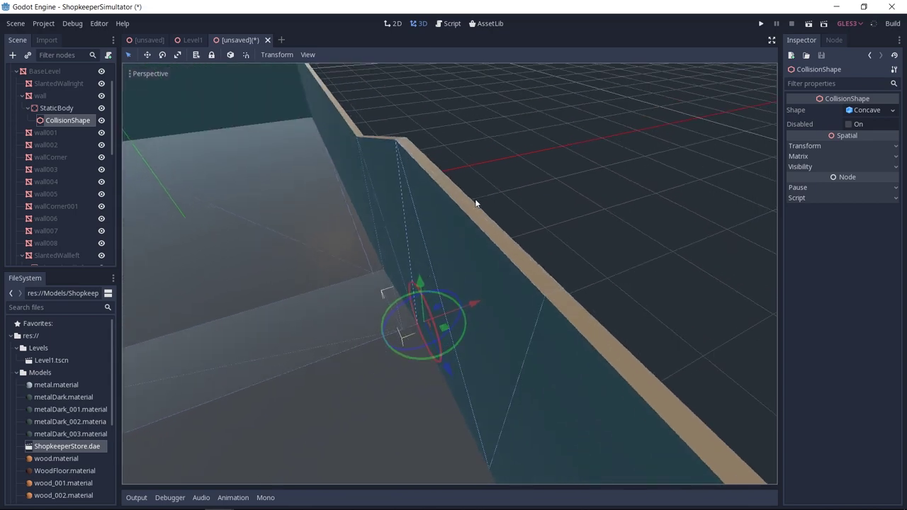
# Create a trimesh static body for wall001.
pyautogui.moveTo(501, 234); pyautogui.dragTo(392, 172, button='middle')
pyautogui.click(407, 250)
pyautogui.click(339, 55)
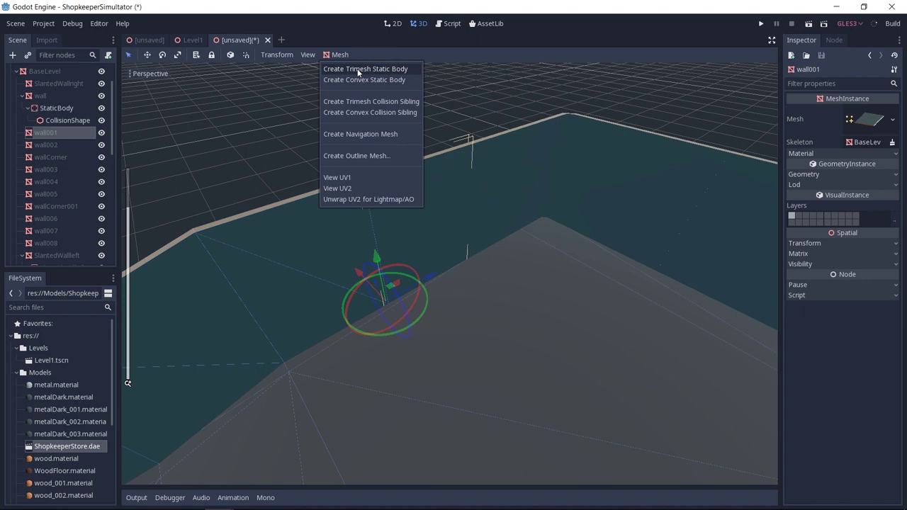
pyautogui.click(397, 69)
# Create trimesh static bodies for wall002 and the adjoining wallCorner.
pyautogui.click(524, 168)
pyautogui.moveTo(525, 169); pyautogui.dragTo(510, 160, button='middle')
pyautogui.click(339, 54)
pyautogui.click(397, 67)
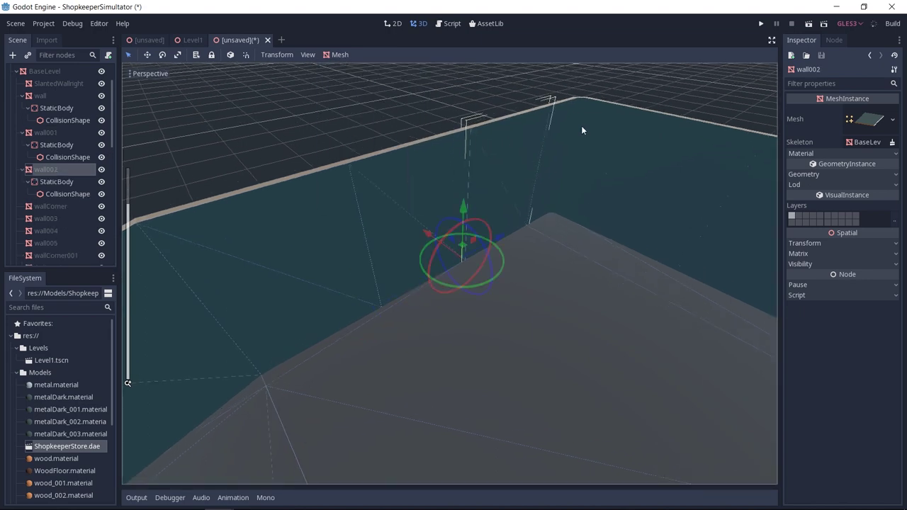
pyautogui.click(556, 138)
pyautogui.click(339, 55)
pyautogui.click(386, 69)
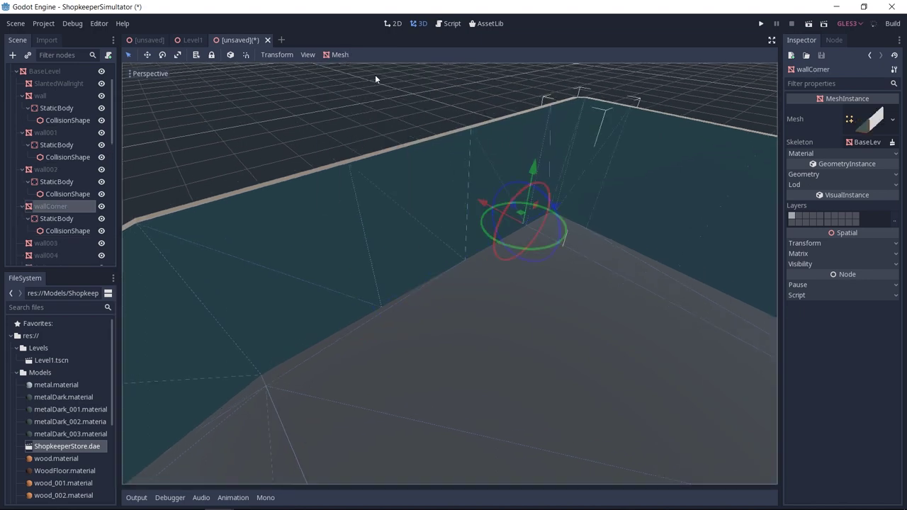
pyautogui.moveTo(375, 75); pyautogui.dragTo(536, 213, button='middle')
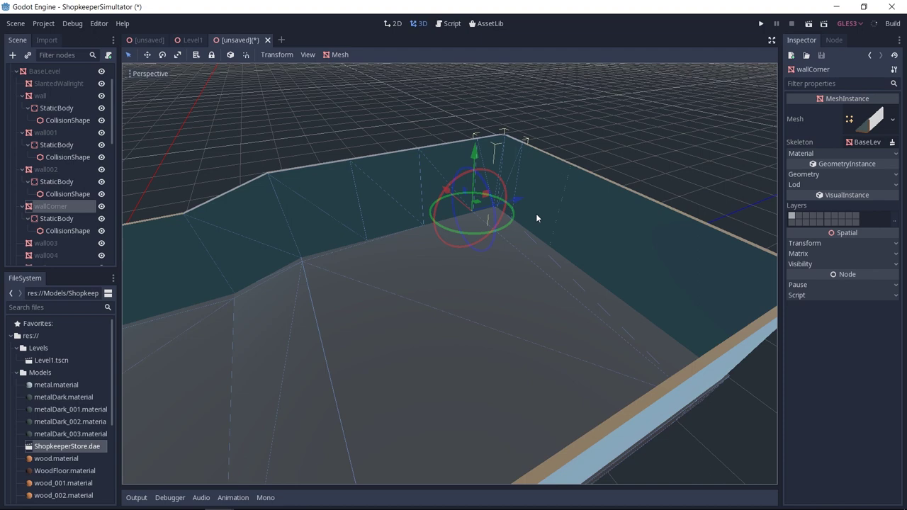
pyautogui.moveTo(565, 219); pyautogui.dragTo(556, 227, button='middle')
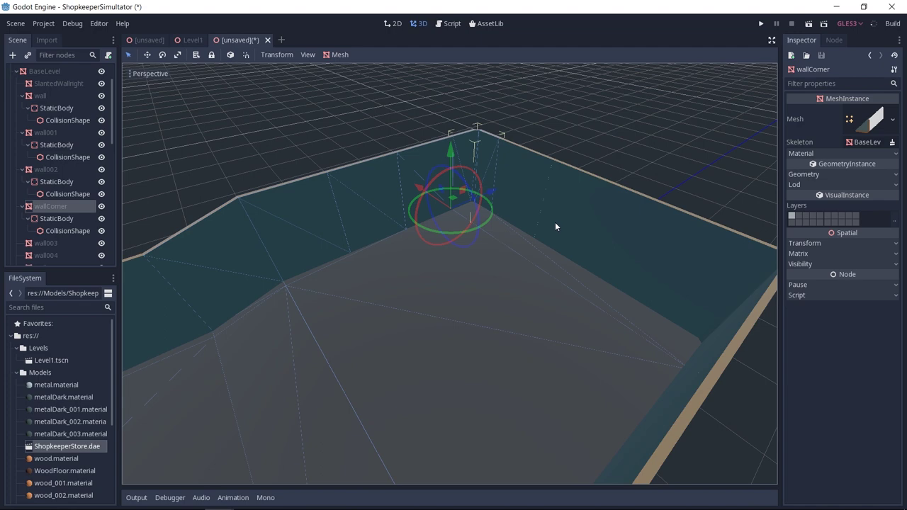
pyautogui.moveTo(276, 506)
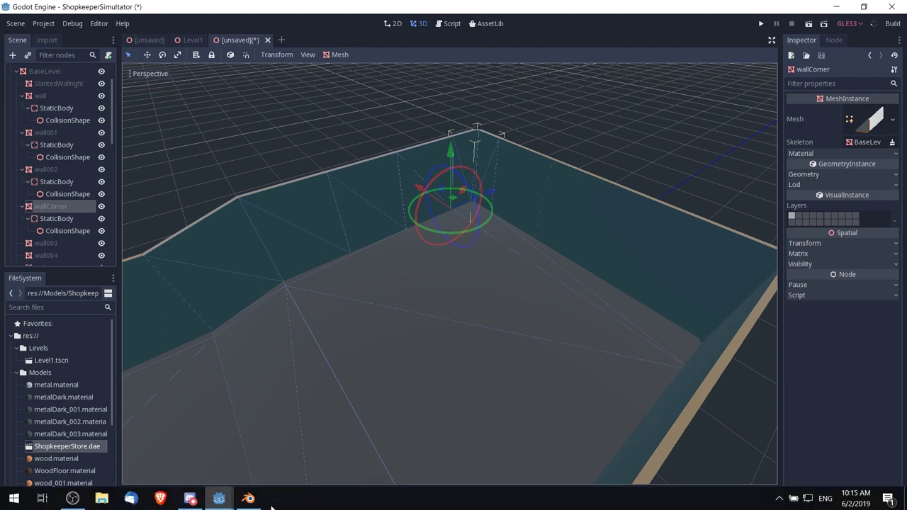
pyautogui.scroll(-2, 344, 235)
pyautogui.scroll(4, 345, 233)
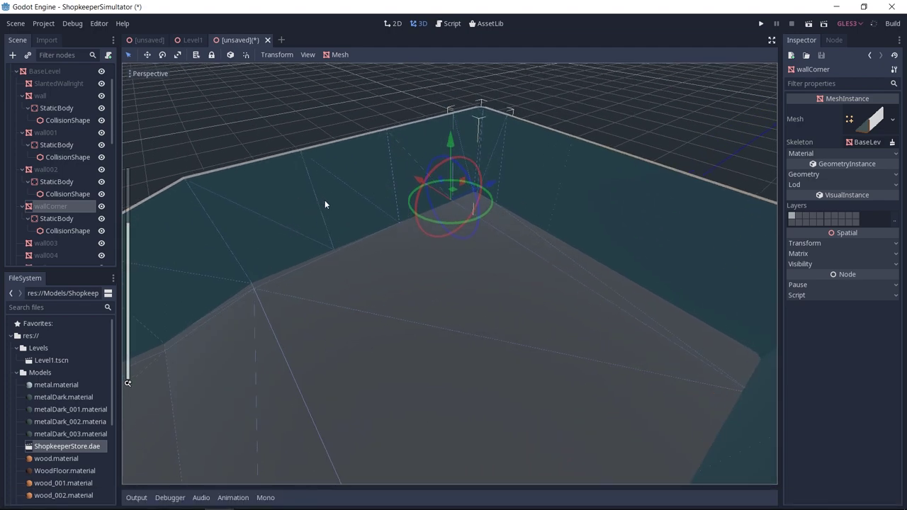
pyautogui.moveTo(285, 191); pyautogui.dragTo(349, 202, button='middle')
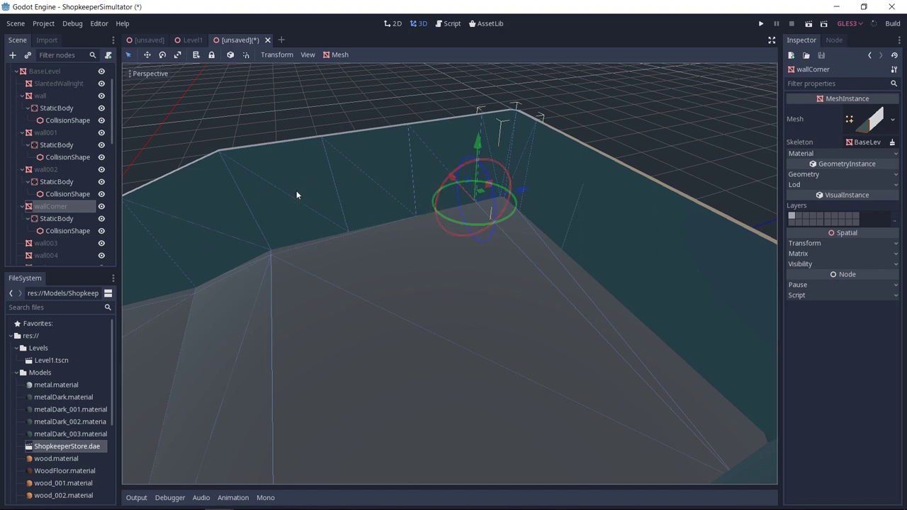
pyautogui.moveTo(297, 194); pyautogui.dragTo(566, 170, button='middle')
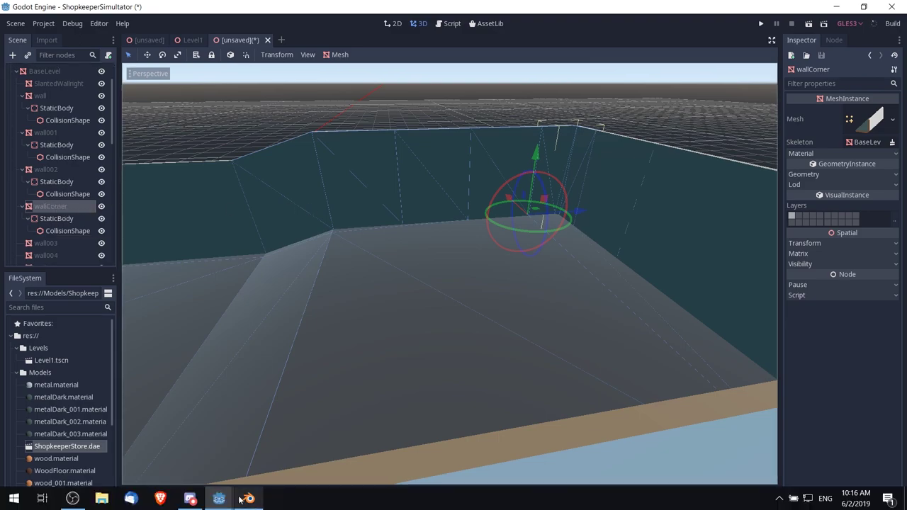
# Switch to Blender and examine the BaseLevel object and its BaseLevel-colonly child in the store model.
pyautogui.click(241, 500)
pyautogui.moveTo(410, 205); pyautogui.dragTo(517, 193, button='middle')
pyautogui.scroll(3, 535, 183)
pyautogui.click(819, 78)
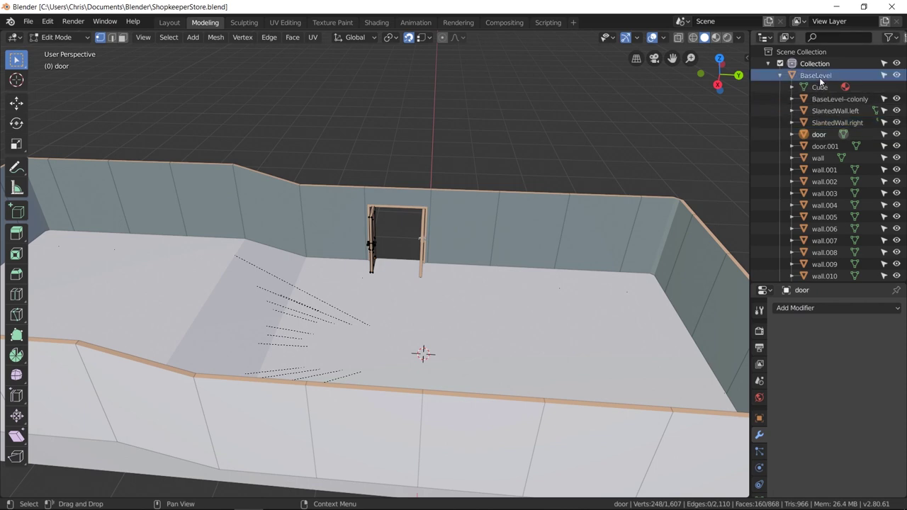
pyautogui.moveTo(711, 131); pyautogui.dragTo(659, 138, button='middle')
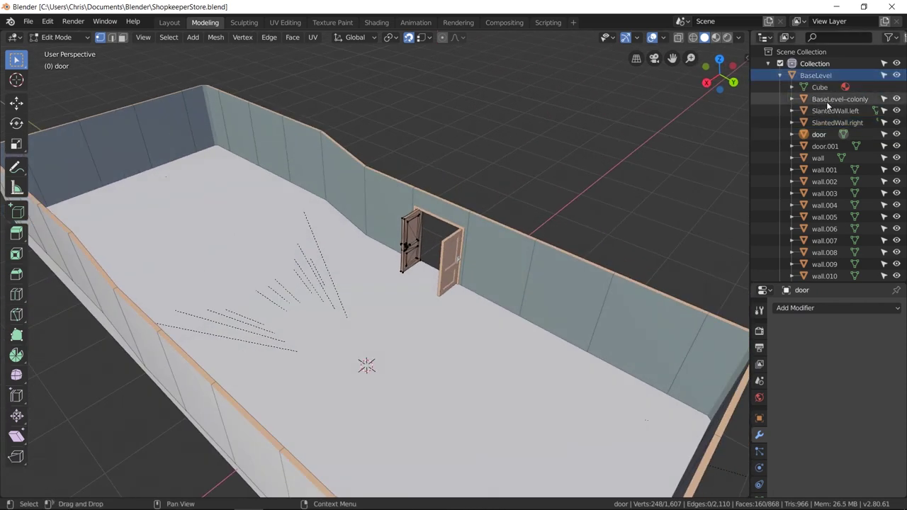
pyautogui.click(823, 101)
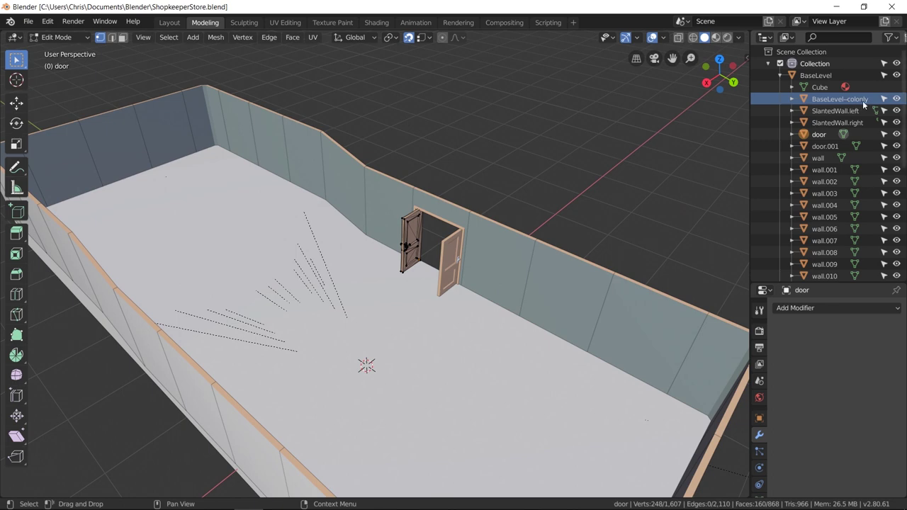
pyautogui.moveTo(446, 231); pyautogui.dragTo(462, 216, button='middle')
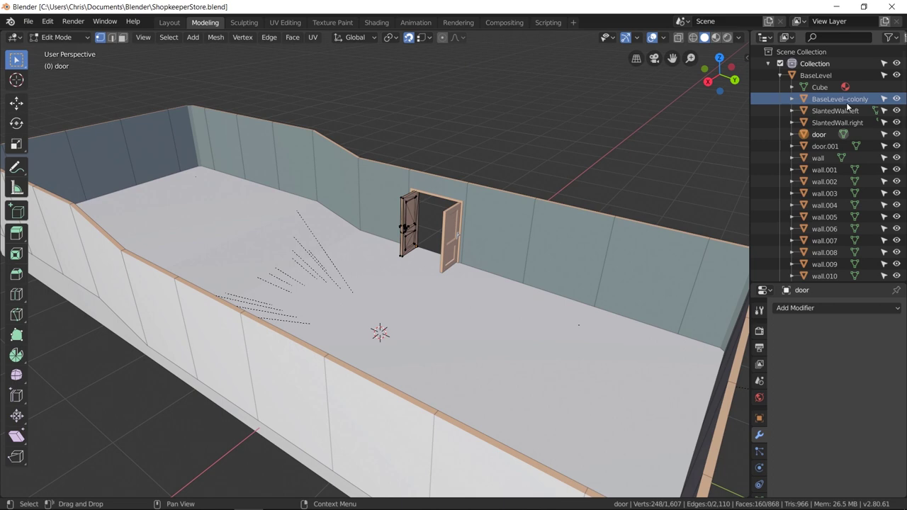
pyautogui.moveTo(519, 175); pyautogui.dragTo(463, 169, button='middle')
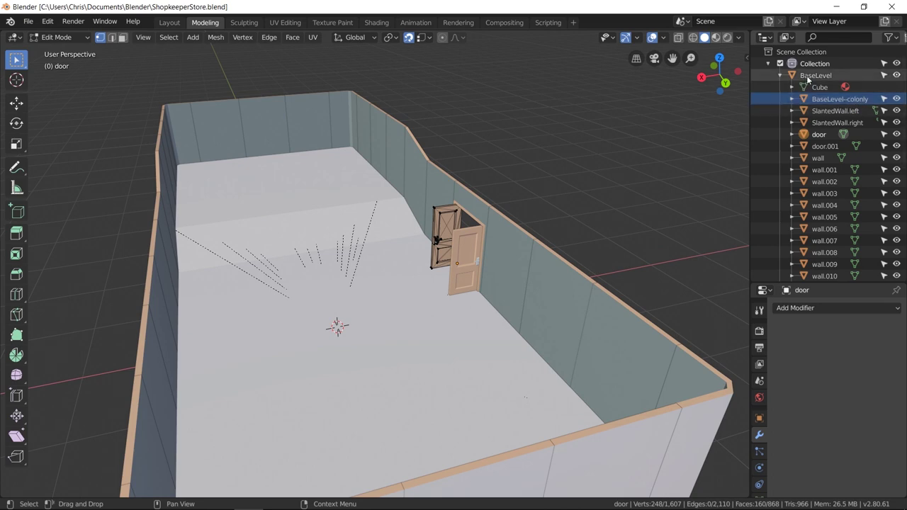
# Inspect the shape of the BaseLevel-colonly mesh by temporarily moving it off the store model, without keeping the move.
pyautogui.click(814, 99)
pyautogui.scroll(-5, 485, 195)
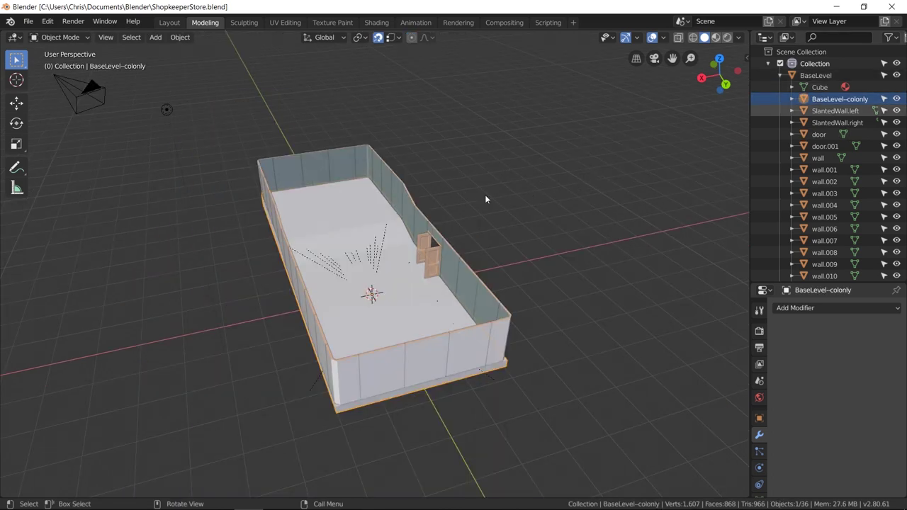
pyautogui.press('g')
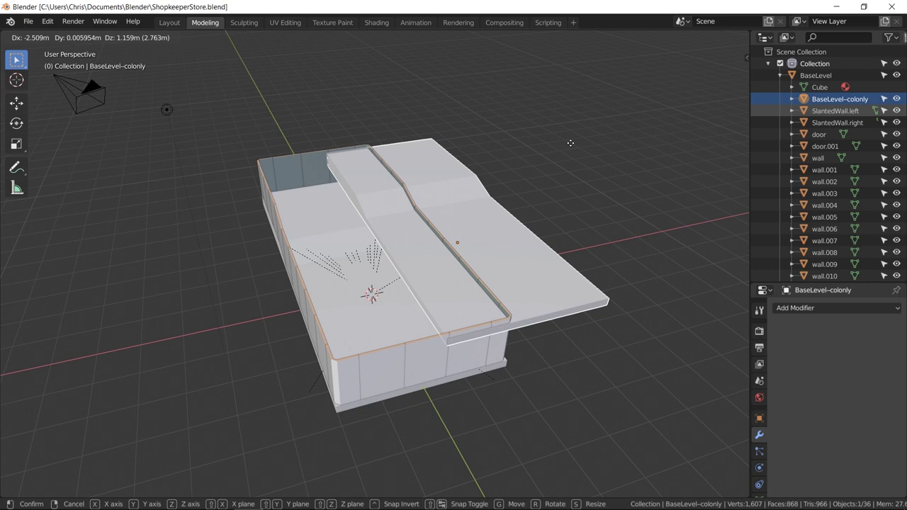
pyautogui.rightClick(570, 143)
pyautogui.moveTo(571, 144); pyautogui.dragTo(502, 143, button='middle')
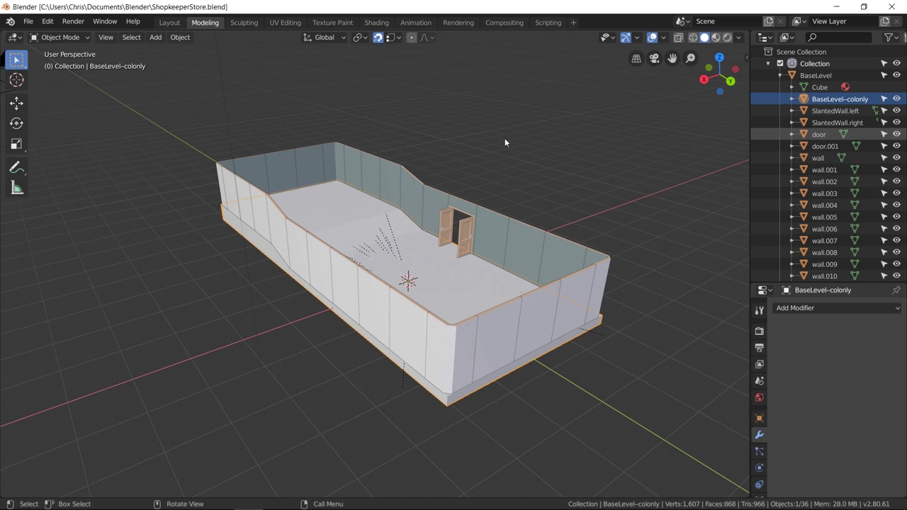
# Duplicate SlantedWall.left in place and rename the copy SlantedWall.left-colonly.
pyautogui.click(808, 111)
pyautogui.moveTo(621, 129); pyautogui.dragTo(624, 142, button='middle')
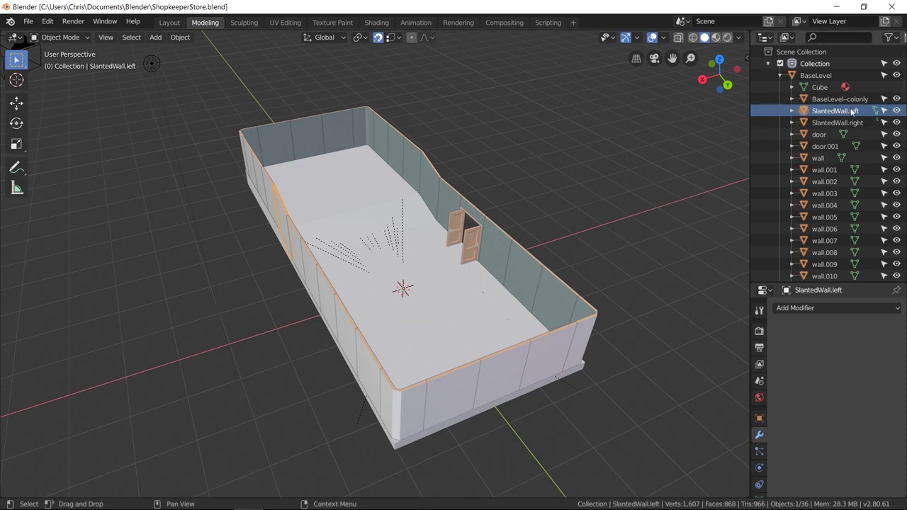
pyautogui.hotkey('shift', 'd')
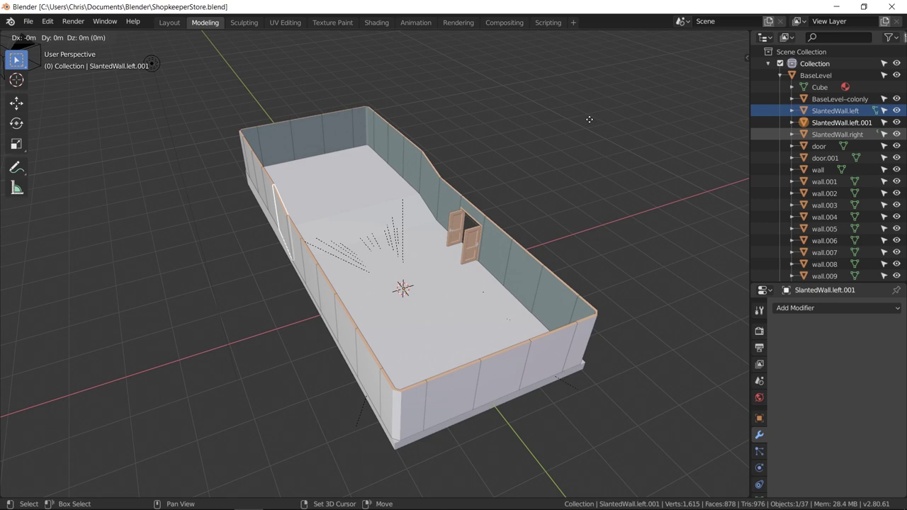
pyautogui.rightClick(69, 92)
pyautogui.doubleClick(862, 122)
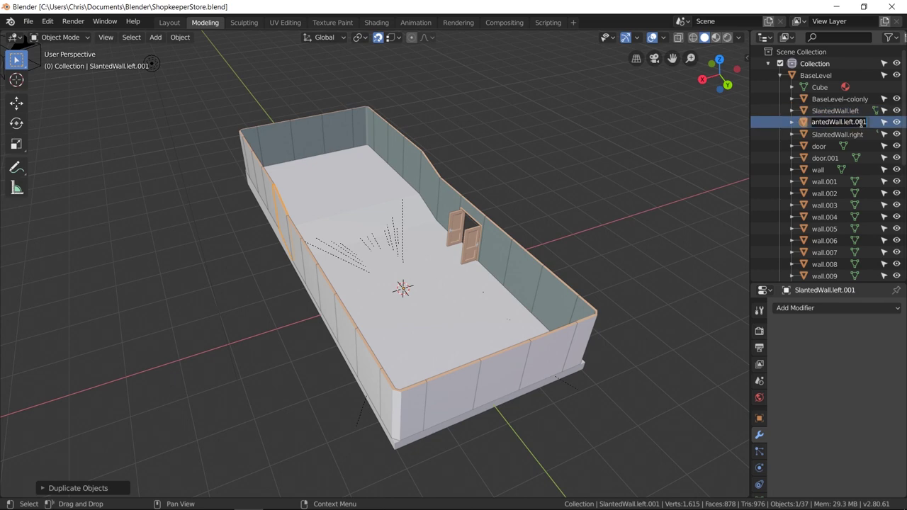
pyautogui.press('BackSpace')
pyautogui.press('BackSpace')
pyautogui.press('BackSpace')
pyautogui.press('BackSpace')
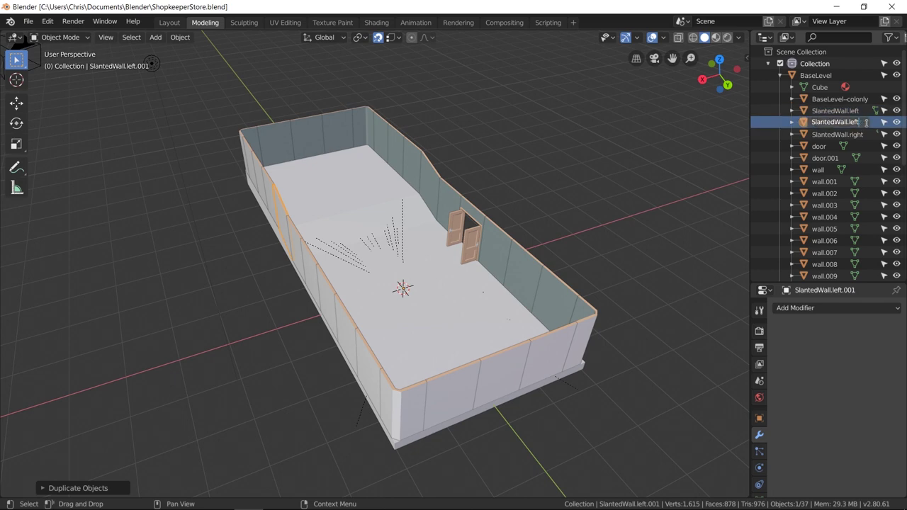
pyautogui.write('-colonly')
pyautogui.press('Return')
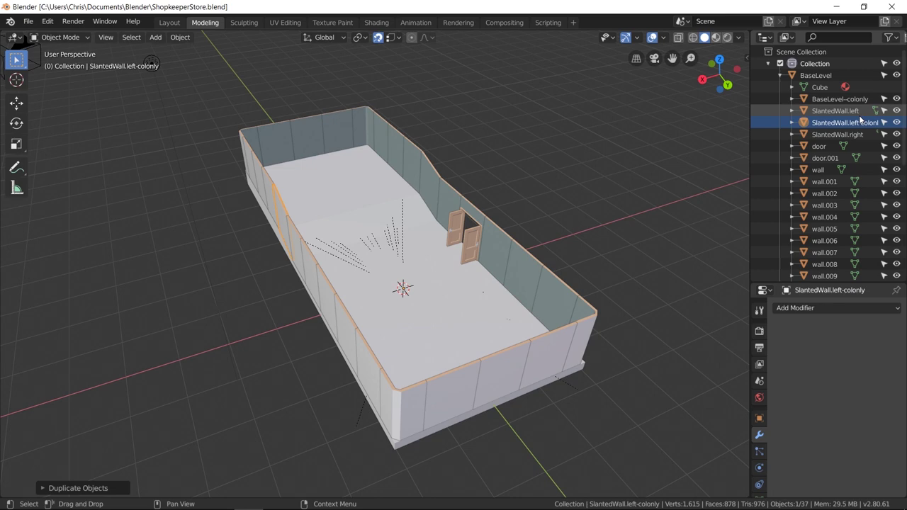
# Parent SlantedWall.left-colonly to SlantedWall.left with the Object option, and delete the surplus SlantedWall.left-colonly.001.
pyautogui.click(807, 111)
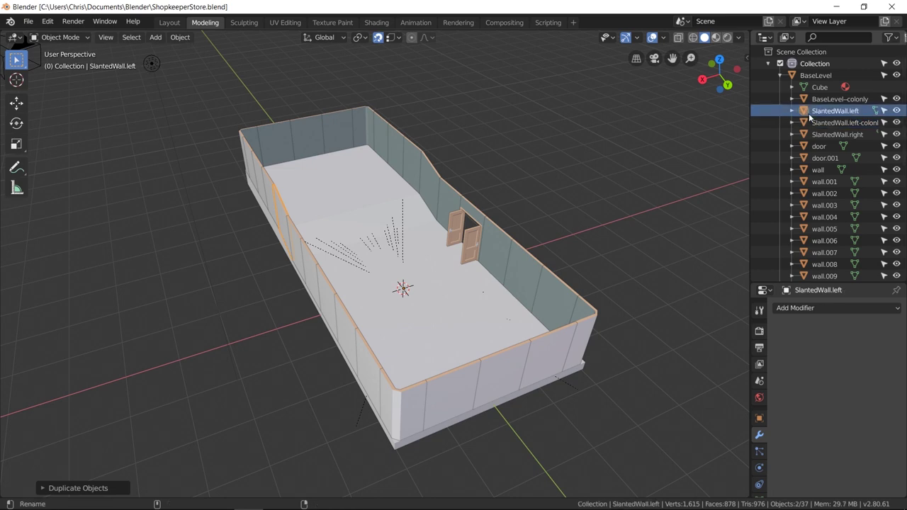
pyautogui.click(847, 123)
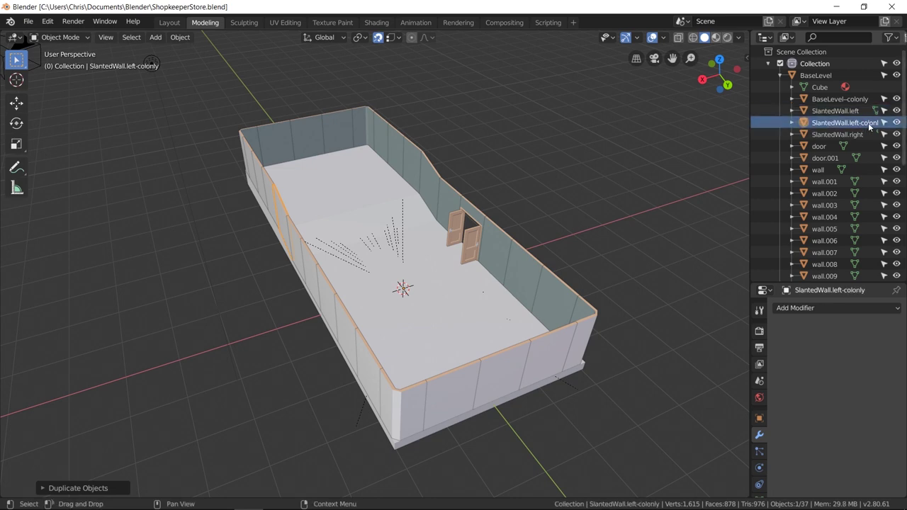
pyautogui.keyDown('shift'); pyautogui.click(805, 110); pyautogui.keyUp('shift')
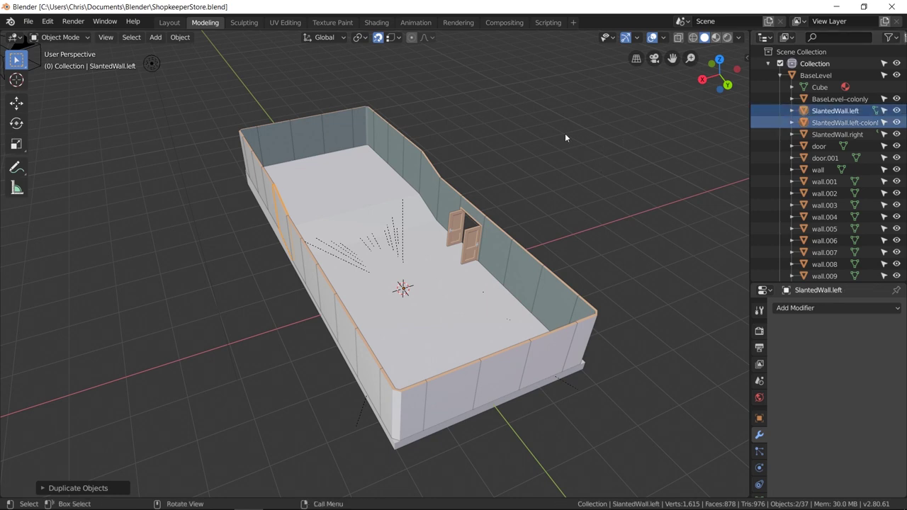
pyautogui.hotkey('ctrl', 'p')
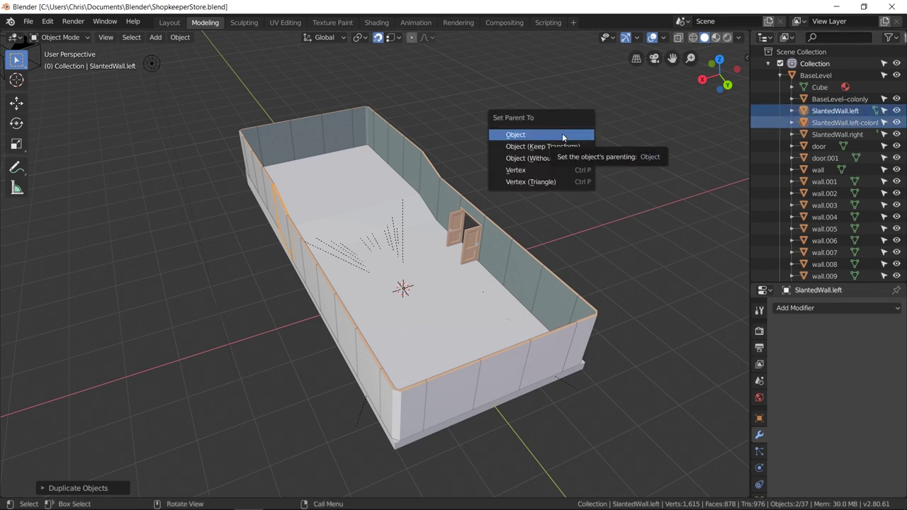
pyautogui.click(562, 134)
pyautogui.moveTo(750, 125); pyautogui.dragTo(692, 125)
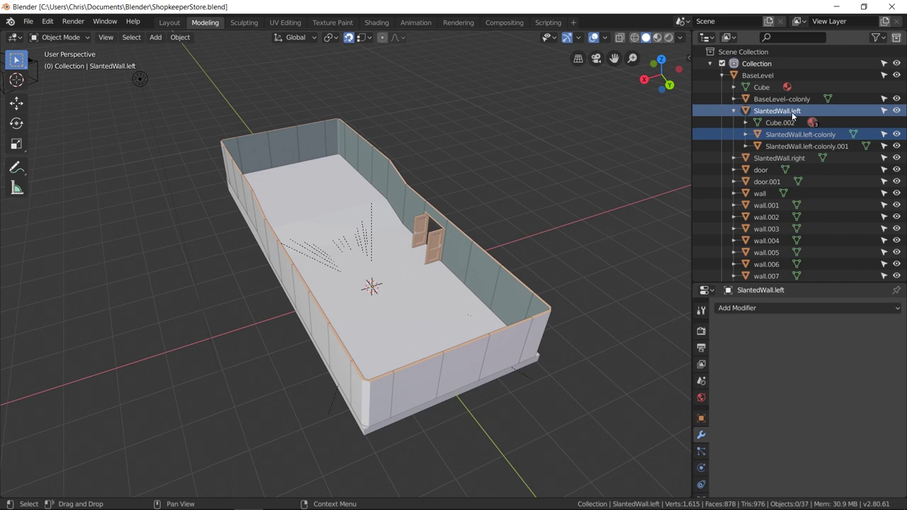
pyautogui.click(757, 146)
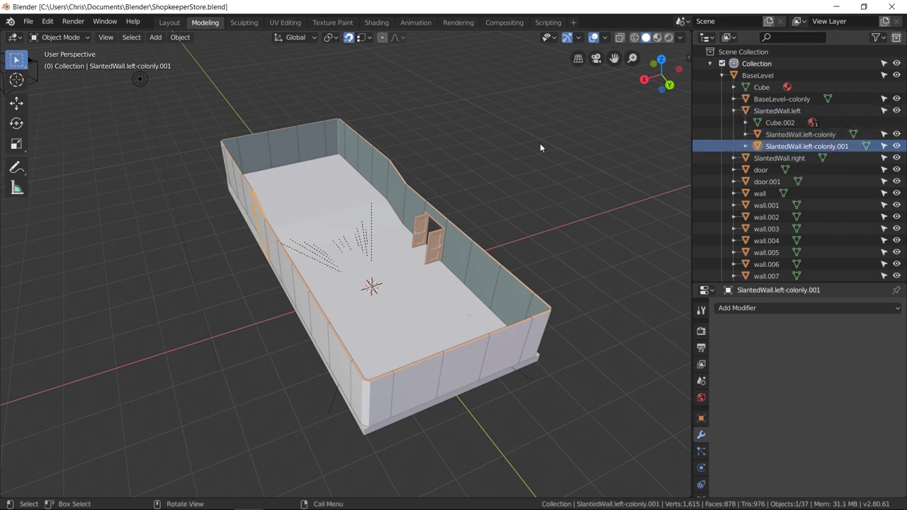
pyautogui.press('Delete')
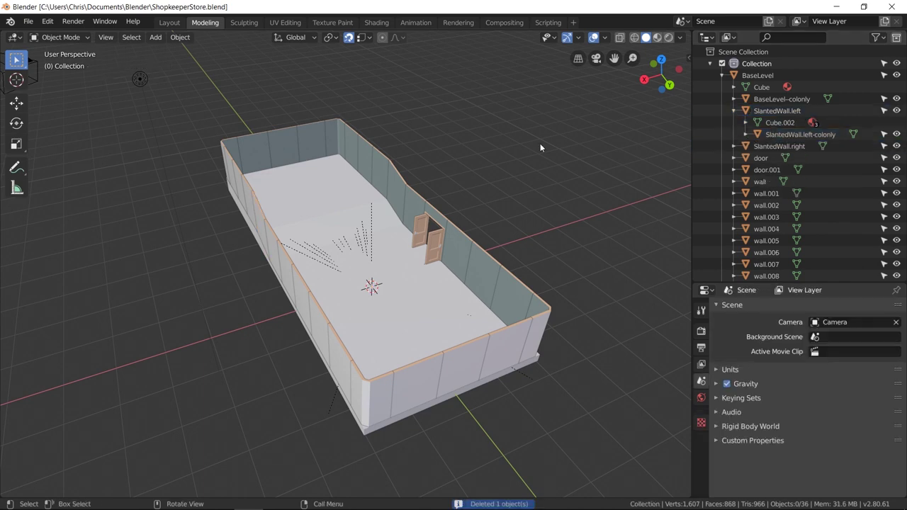
# Duplicate SlantedWall.right, leaving the copy at the original's position.
pyautogui.click(750, 146)
pyautogui.moveTo(626, 150); pyautogui.dragTo(369, 190, button='middle')
pyautogui.scroll(3, 370, 189)
pyautogui.scroll(1, 414, 163)
pyautogui.moveTo(429, 164); pyautogui.dragTo(416, 181, button='middle')
pyautogui.keyDown('shift'); pyautogui.moveTo(490, 182); pyautogui.dragTo(471, 185, button='middle'); pyautogui.keyUp('shift')
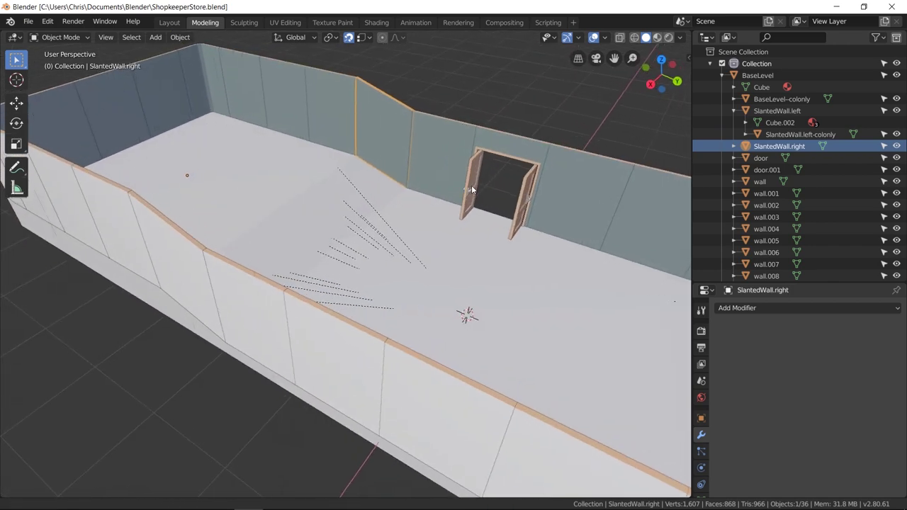
pyautogui.scroll(-3, 471, 185)
pyautogui.hotkey('shift', 'd')
pyautogui.press('Escape')
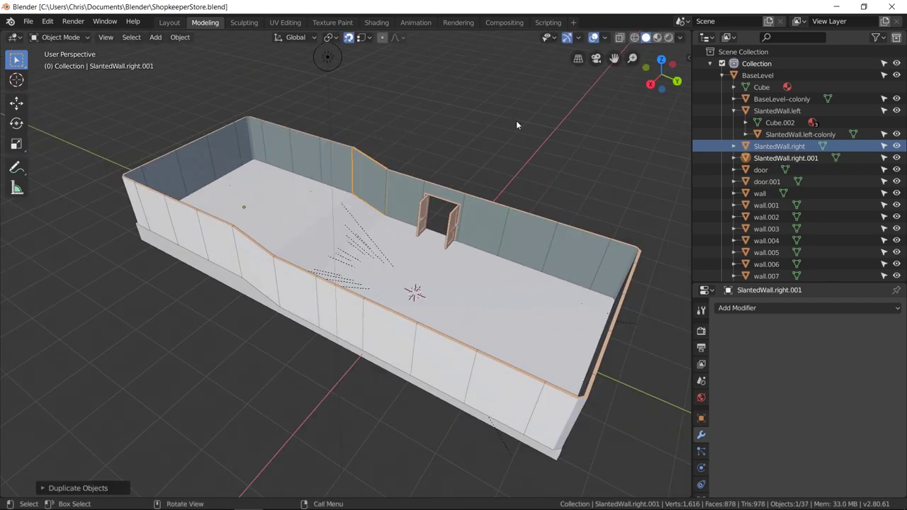
# Rename the SlantedWall.right copy, replacing its numeric suffix so the name reads SlantedWall.right-colonly.
pyautogui.click(787, 158)
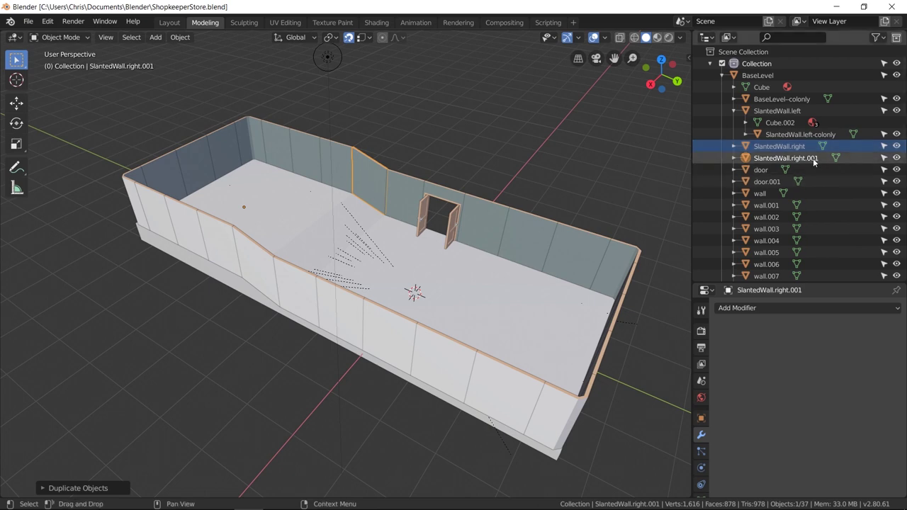
pyautogui.doubleClick(813, 158)
pyautogui.press('End')
pyautogui.press('BackSpace')
pyautogui.press('BackSpace')
pyautogui.press('BackSpace')
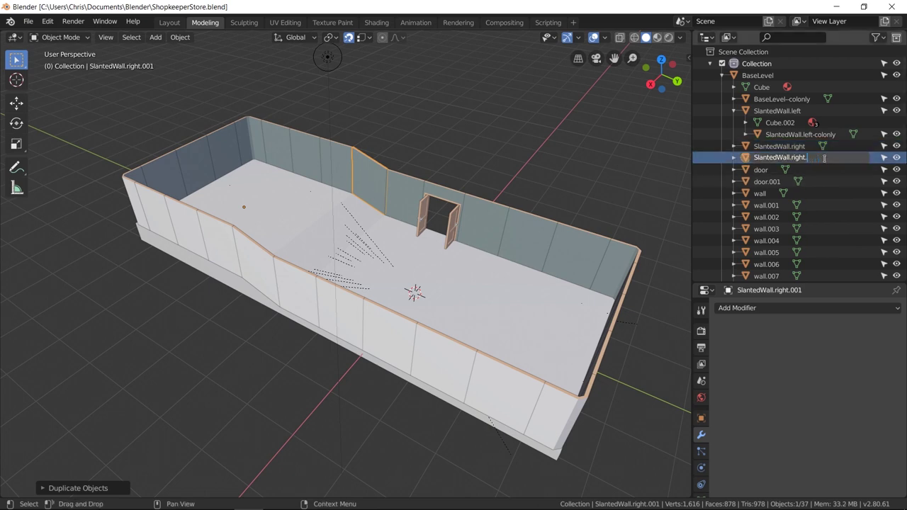
pyautogui.write('-colonly')
pyautogui.press('Return')
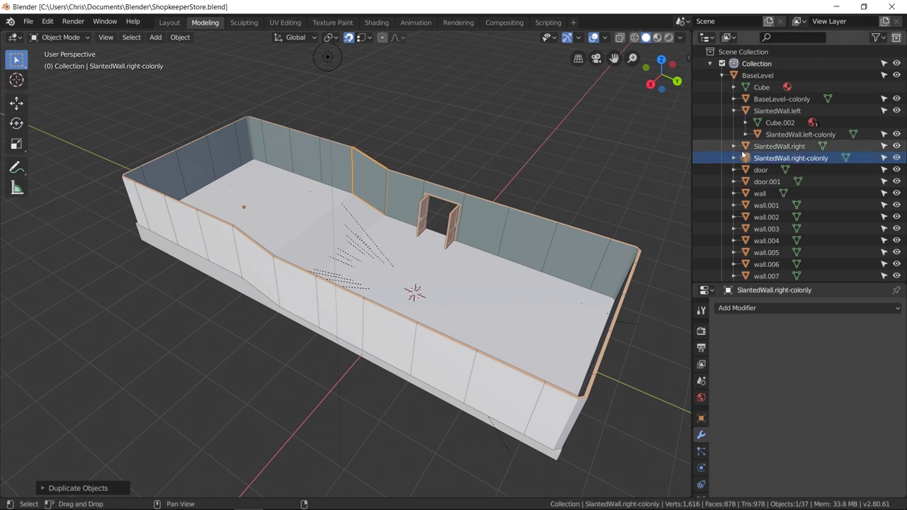
# Parent SlantedWall.right-colonly to SlantedWall.right with the Object option, and select the child under its parent.
pyautogui.keyDown('ctrl'); pyautogui.click(746, 147); pyautogui.keyUp('ctrl')
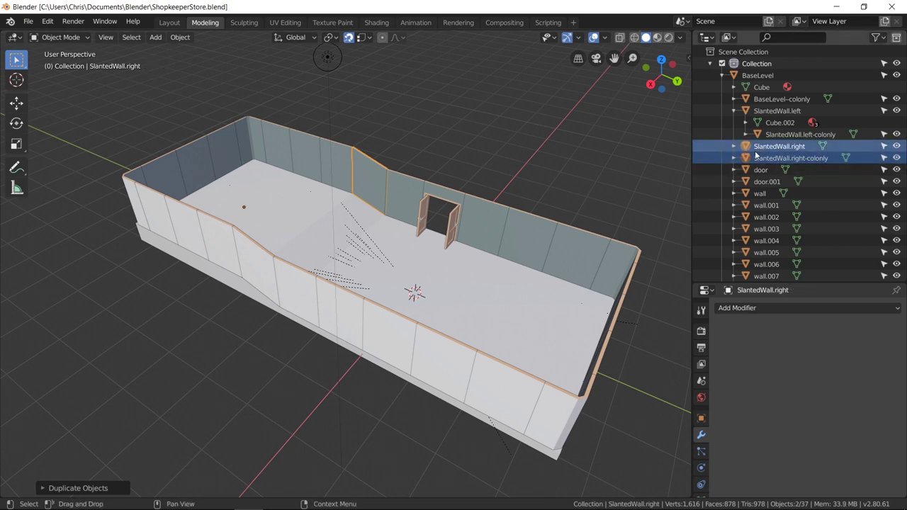
pyautogui.hotkey('ctrl', 'p')
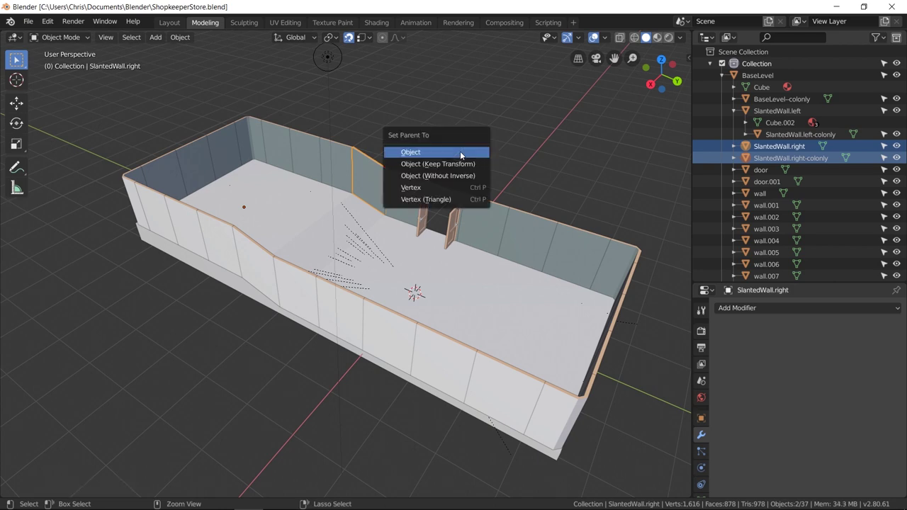
pyautogui.click(460, 153)
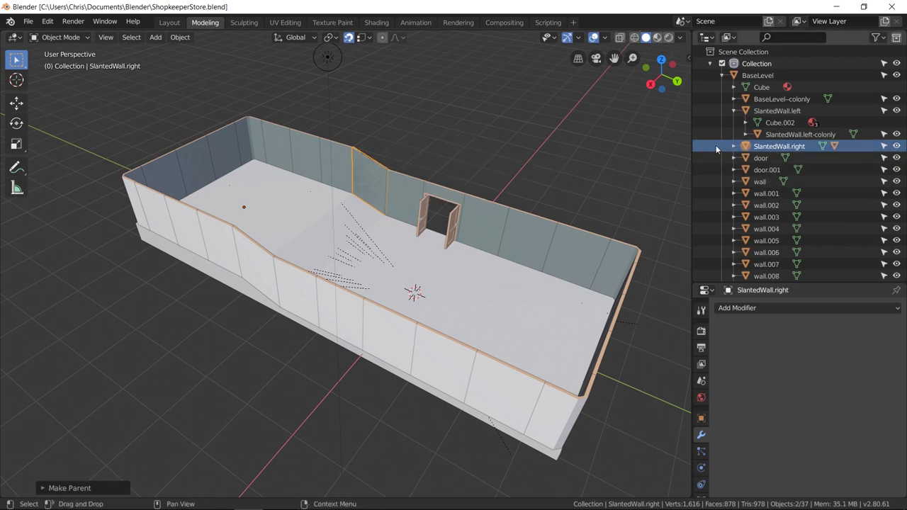
pyautogui.click(734, 146)
pyautogui.click(822, 170)
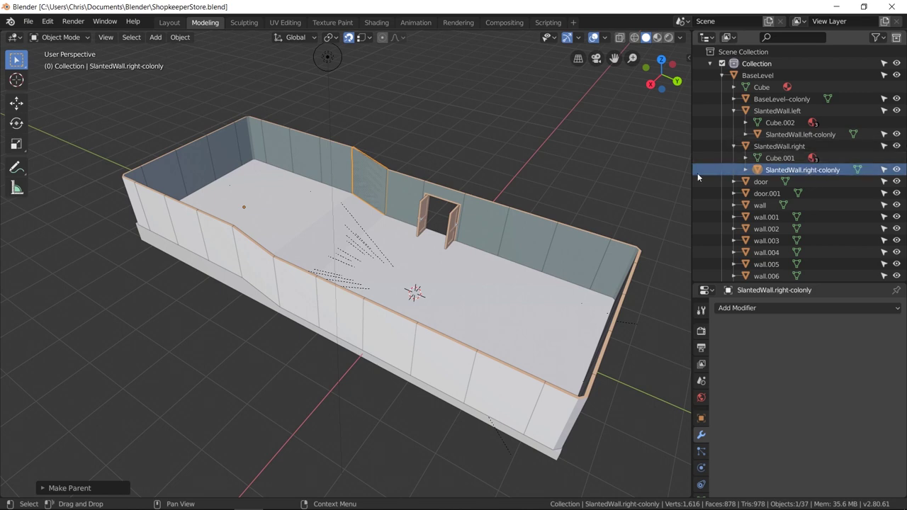
# Hide the SlantedWall.right-colonly, SlantedWall.left-colonly and BaseLevel-colonly objects in the viewport.
pyautogui.scroll(3, 517, 135)
pyautogui.keyDown('shift'); pyautogui.moveTo(517, 131); pyautogui.dragTo(408, 186, button='middle'); pyautogui.keyUp('shift')
pyautogui.press('g')
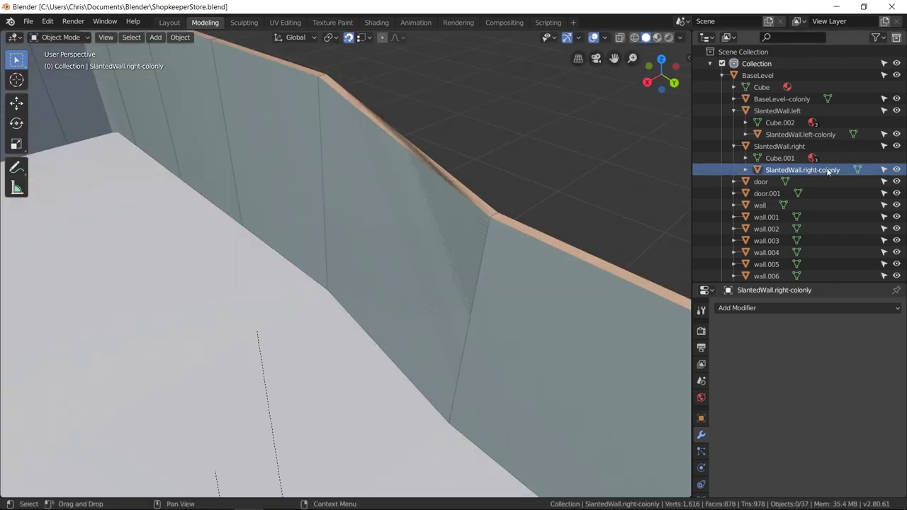
pyautogui.click(897, 170)
pyautogui.click(897, 135)
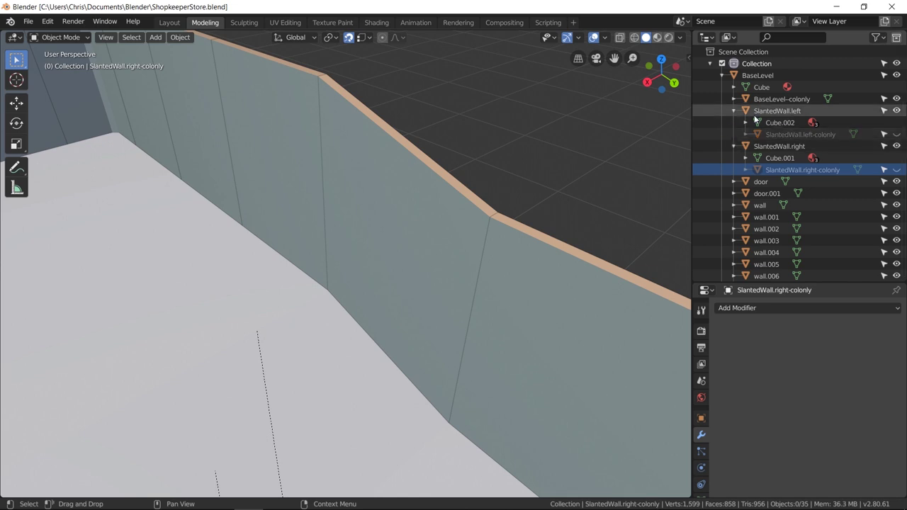
pyautogui.moveTo(428, 148); pyautogui.dragTo(408, 145, button='middle')
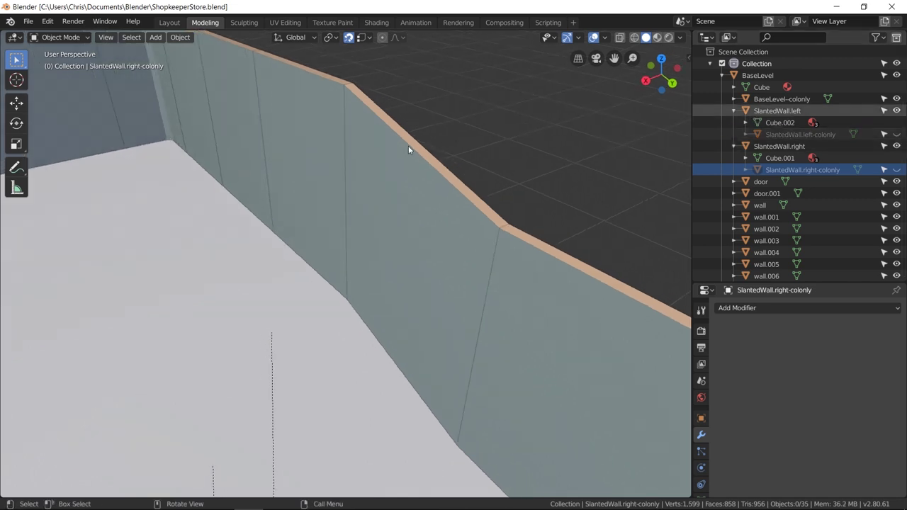
pyautogui.click(735, 98)
# Duplicate the door object in place and parent the renamed copy to door.
pyautogui.hotkey('shift', 'd')
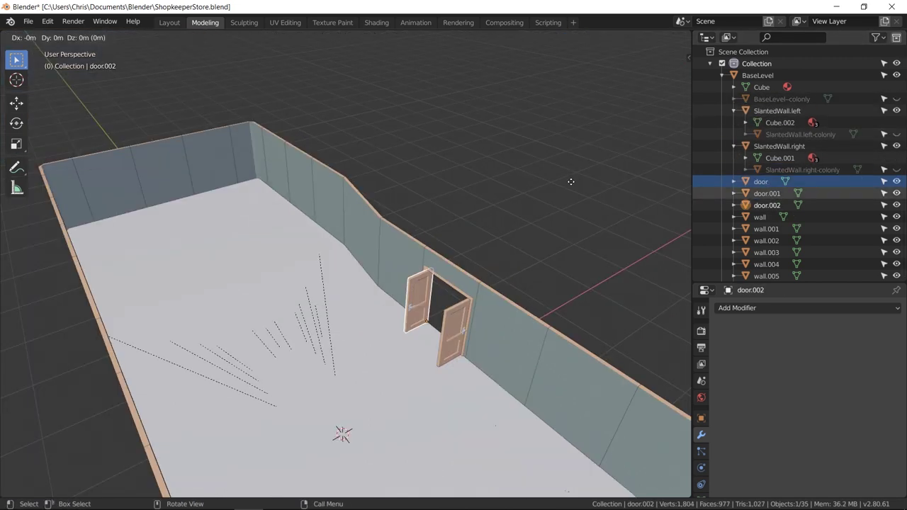
pyautogui.press('Escape')
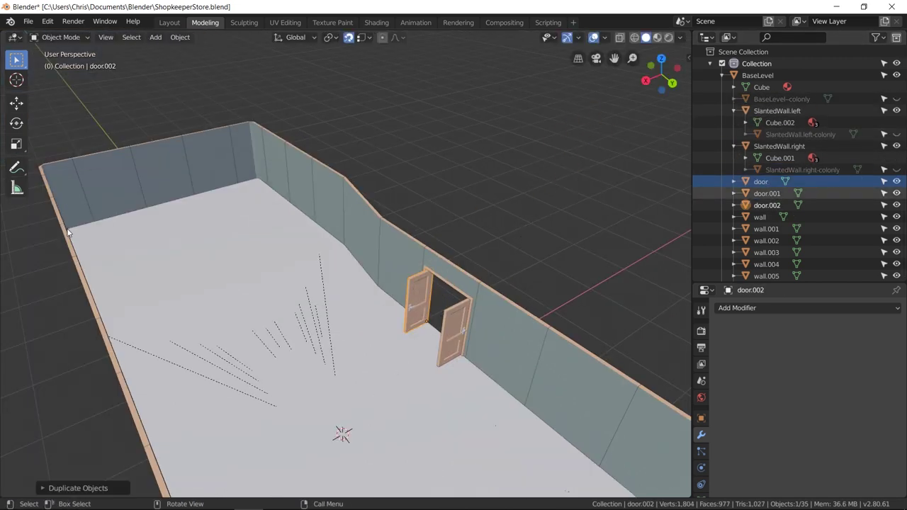
pyautogui.doubleClick(782, 205)
pyautogui.click(786, 205)
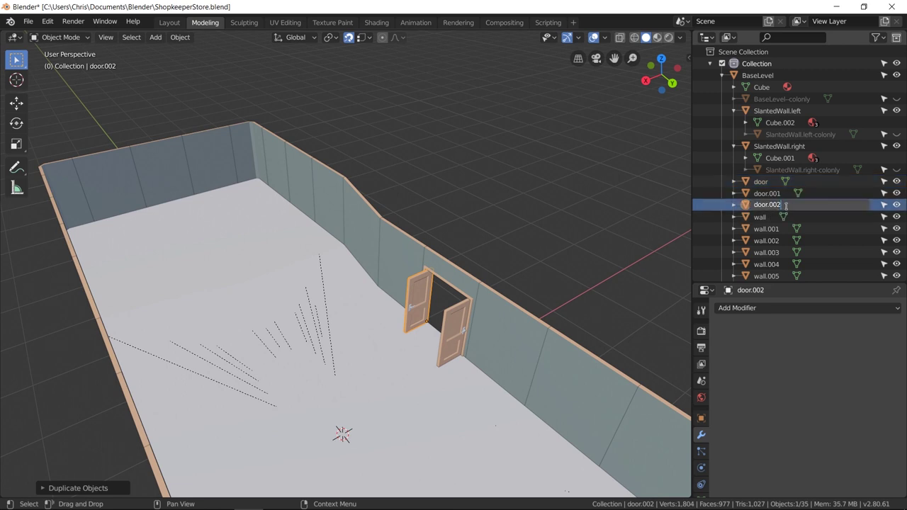
pyautogui.press('BackSpace')
pyautogui.press('BackSpace')
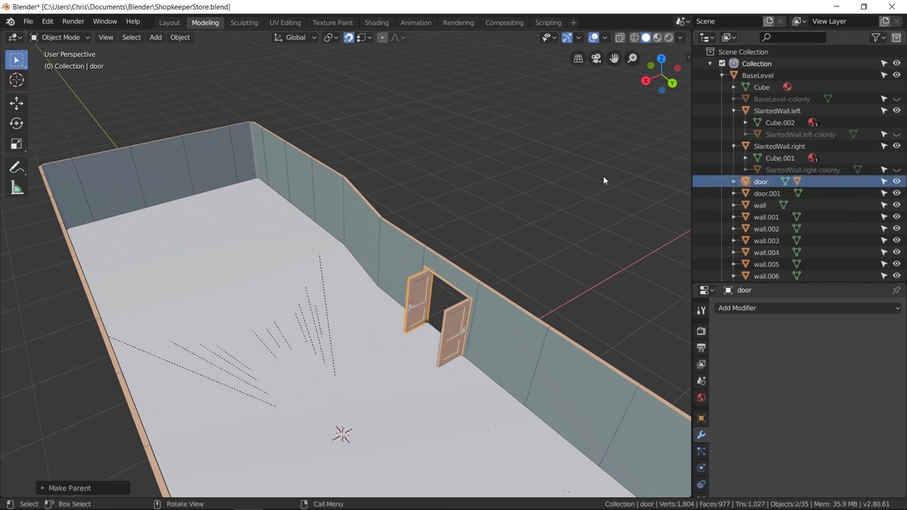
# Duplicate door.001 in place and rename the copy door-colonly.
pyautogui.click(744, 194)
pyautogui.hotkey('shift', 'd')
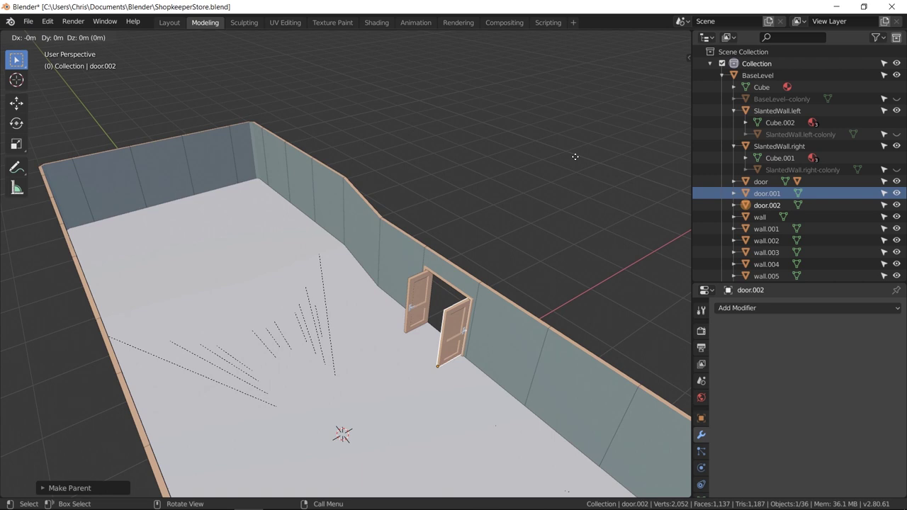
pyautogui.press('Escape')
pyautogui.doubleClick(767, 206)
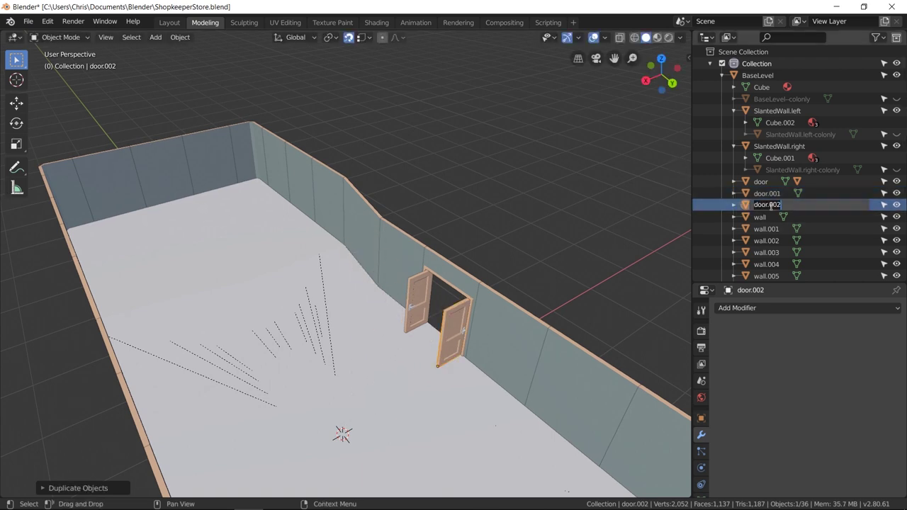
pyautogui.click(777, 205)
pyautogui.press('BackSpace')
pyautogui.write('-colonly')
pyautogui.press('Return')
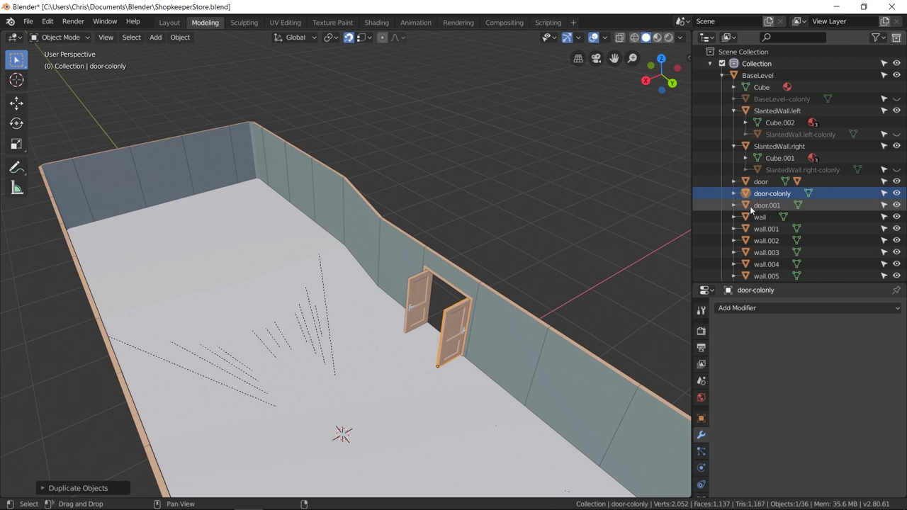
# Parent door-colonly to door.001 with the Object option.
pyautogui.keyDown('ctrl'); pyautogui.click(750, 205); pyautogui.keyUp('ctrl')
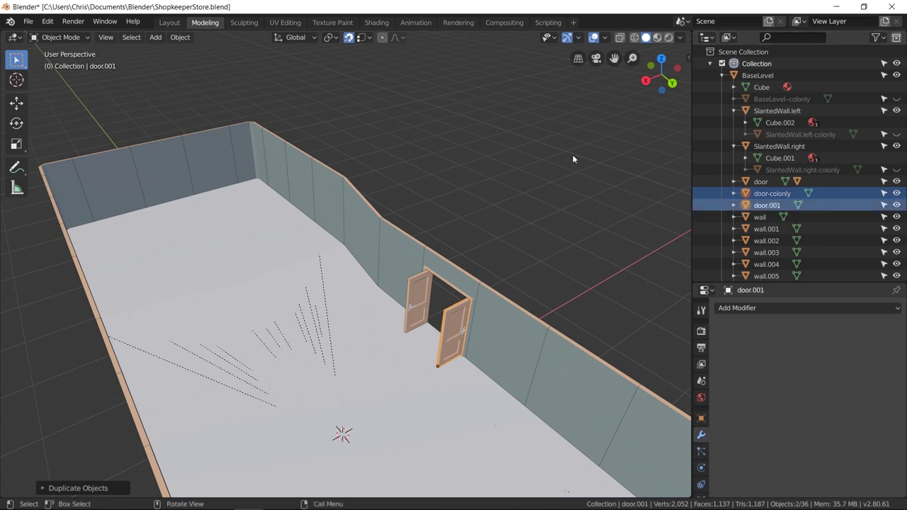
pyautogui.hotkey('ctrl', 'p')
pyautogui.click(573, 155)
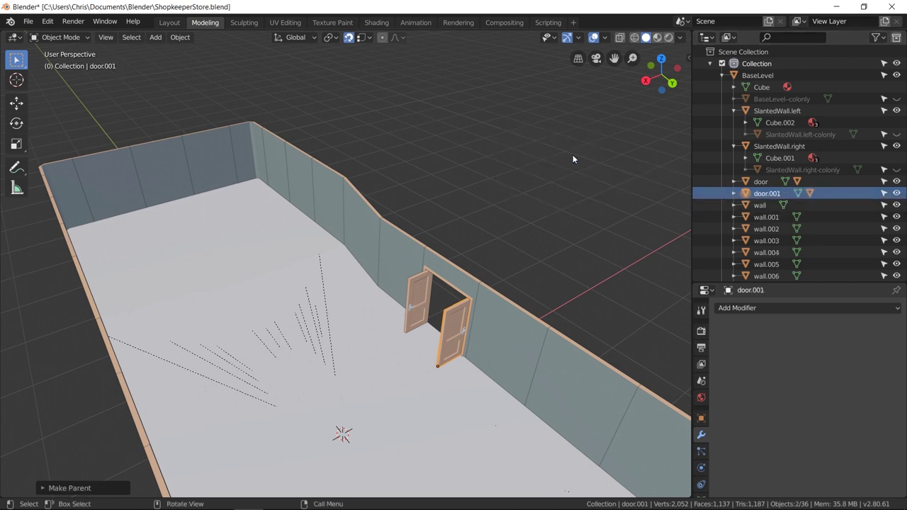
# Expand the door.001 and door hierarchies to check their parented collision copies.
pyautogui.click(735, 193)
pyautogui.moveTo(567, 213); pyautogui.dragTo(542, 223, button='middle')
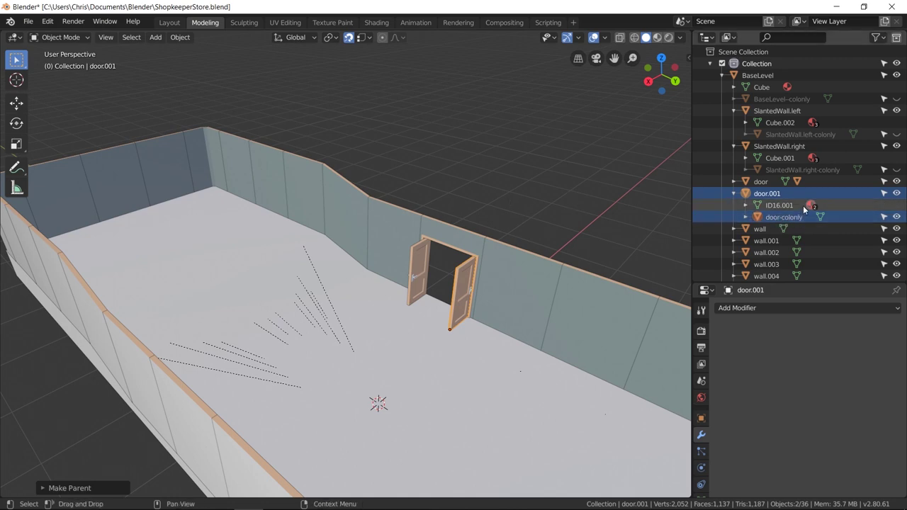
pyautogui.keyDown('shift'); pyautogui.moveTo(598, 185); pyautogui.dragTo(513, 186, button='middle'); pyautogui.keyUp('shift')
pyautogui.scroll(-3, 537, 186)
pyautogui.click(735, 182)
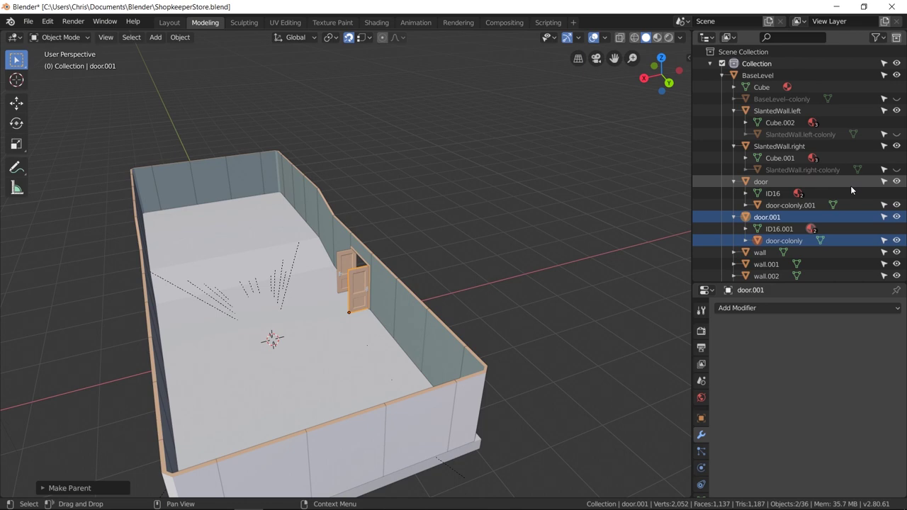
# Save ShopkeeperStore.blend and hide door-colonly and door-colonly.001 in the viewport.
pyautogui.moveTo(638, 190); pyautogui.dragTo(509, 209, button='middle')
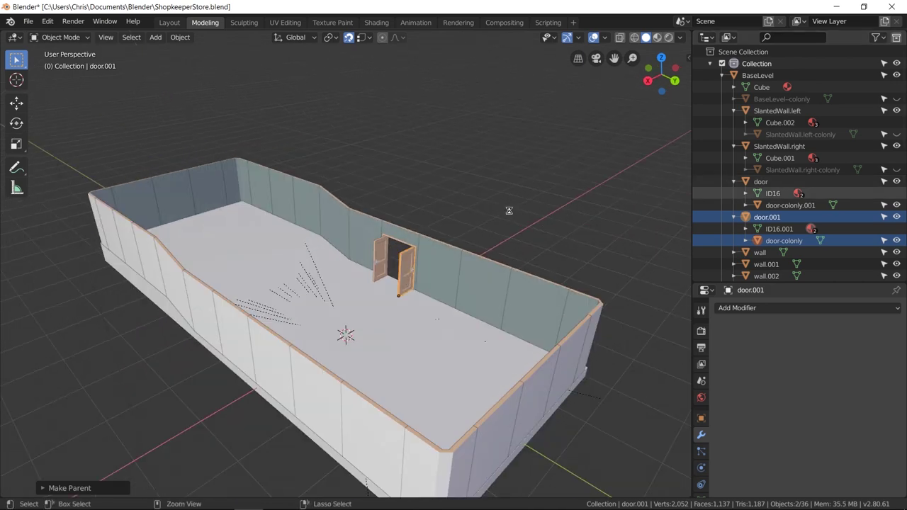
pyautogui.hotkey('ctrl', 's')
pyautogui.click(746, 240)
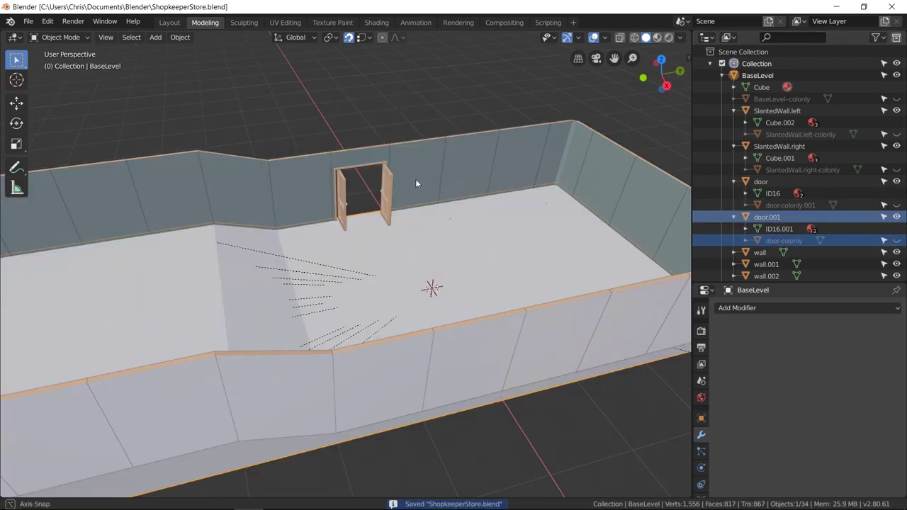
pyautogui.moveTo(415, 182); pyautogui.dragTo(695, 108, button='middle')
pyautogui.moveTo(510, 127); pyautogui.dragTo(409, 128, button='middle')
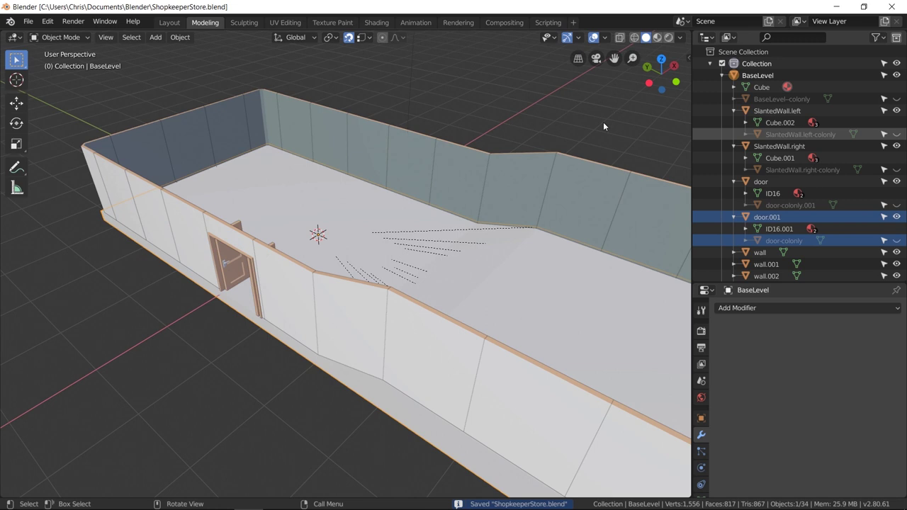
# Review the hidden -colonly copies of the base level, slanted walls and doors in the object hierarchy.
pyautogui.click(834, 99)
pyautogui.click(833, 138)
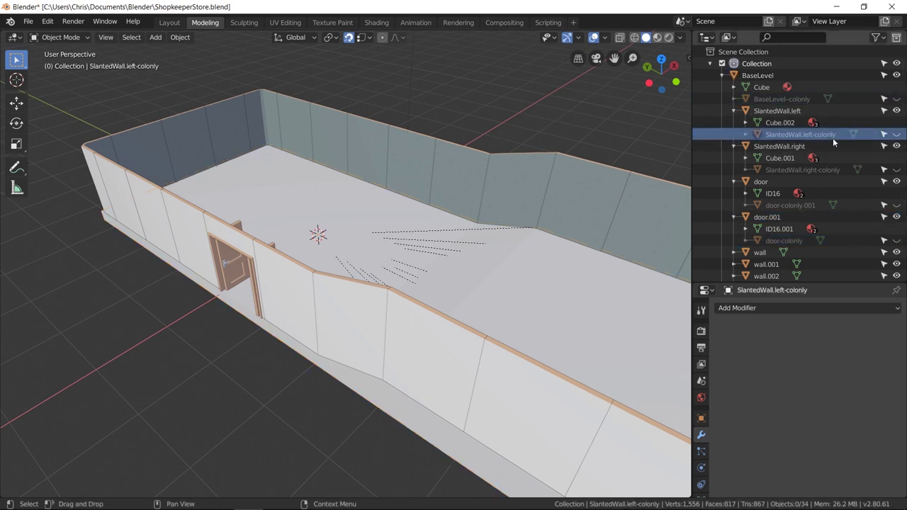
pyautogui.click(836, 169)
pyautogui.click(829, 205)
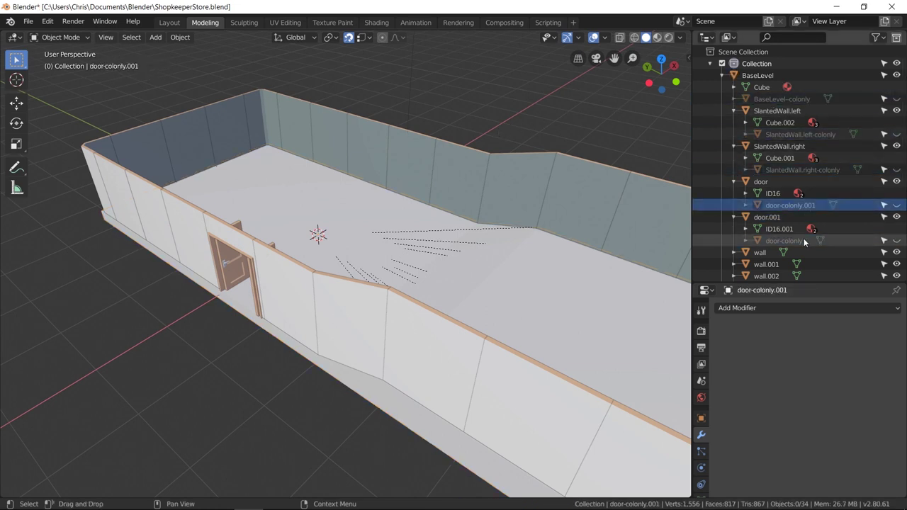
pyautogui.click(804, 241)
# Export the level as a Collada file to the Godot project's Models folder, overwriting ShopkeeperStore.dae.
pyautogui.click(29, 22)
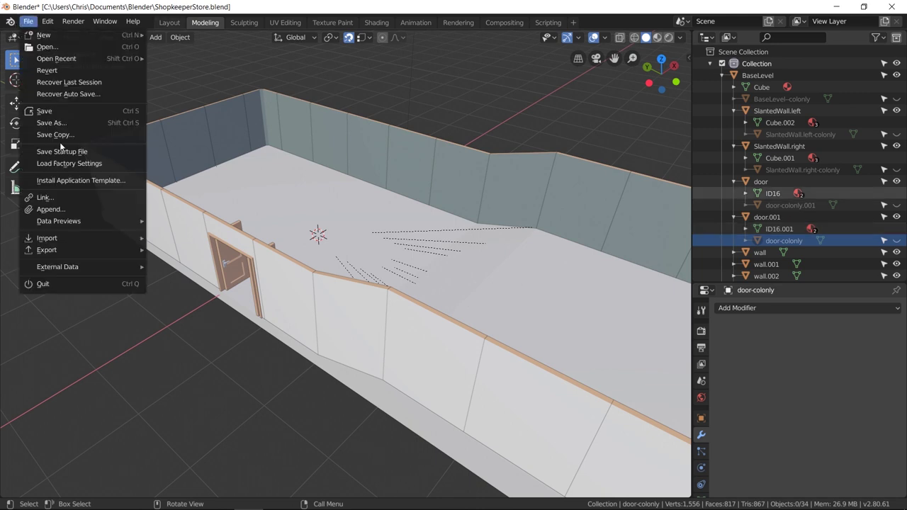
pyautogui.moveTo(119, 251)
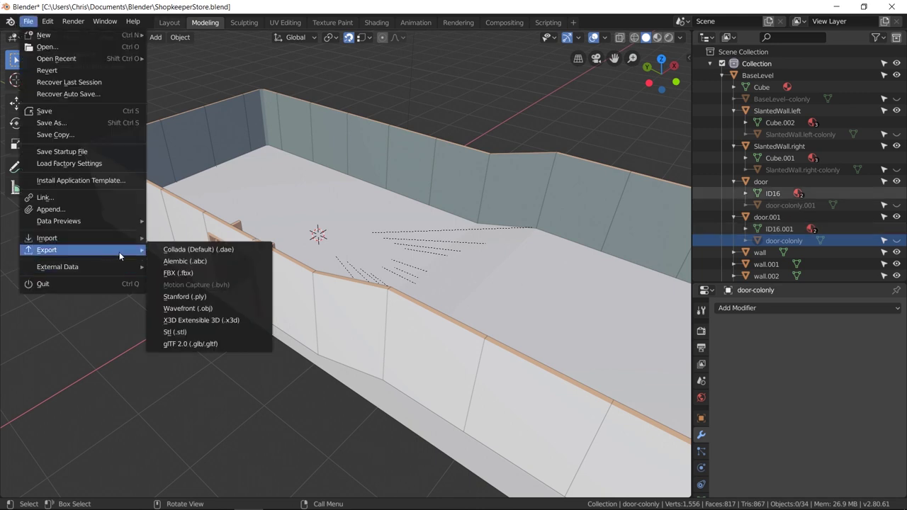
pyautogui.click(190, 251)
pyautogui.click(76, 181)
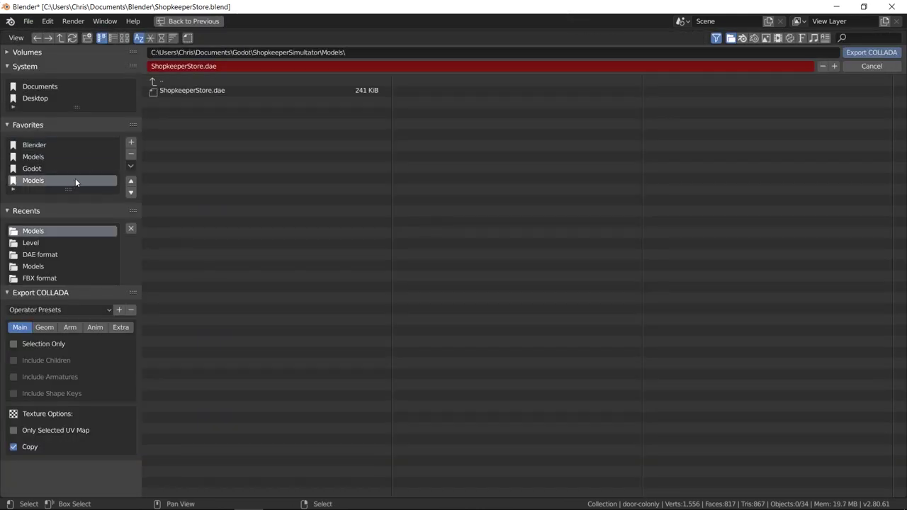
pyautogui.click(228, 91)
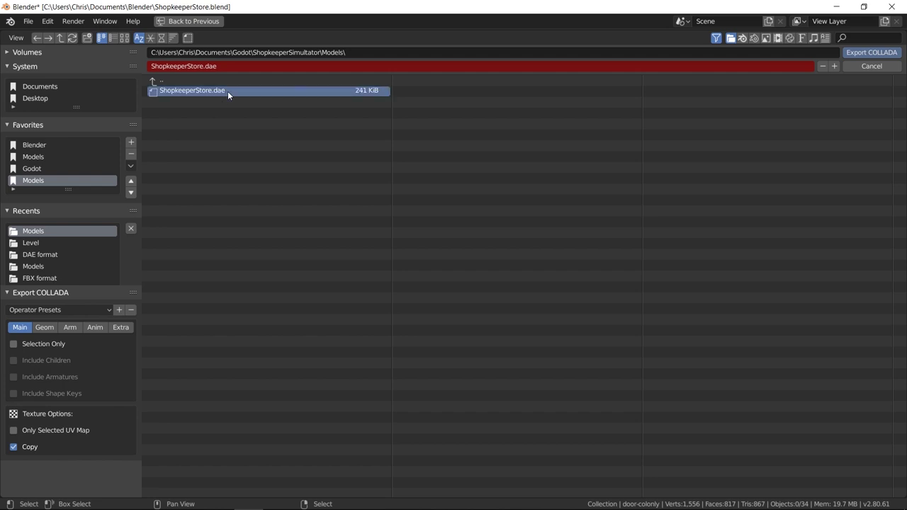
pyautogui.doubleClick(241, 90)
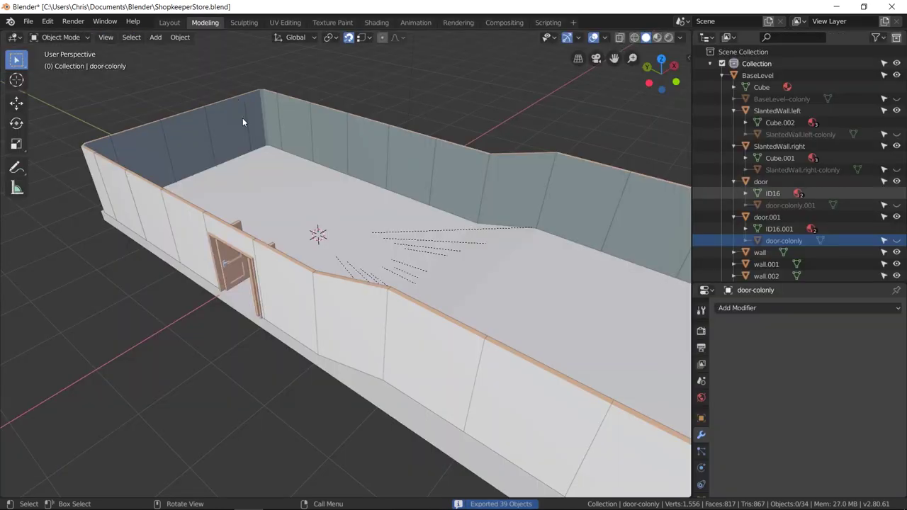
# Switch to Godot and open ShopkeeperStore.dae as a new inherited scene.
pyautogui.click(220, 499)
pyautogui.click(253, 464)
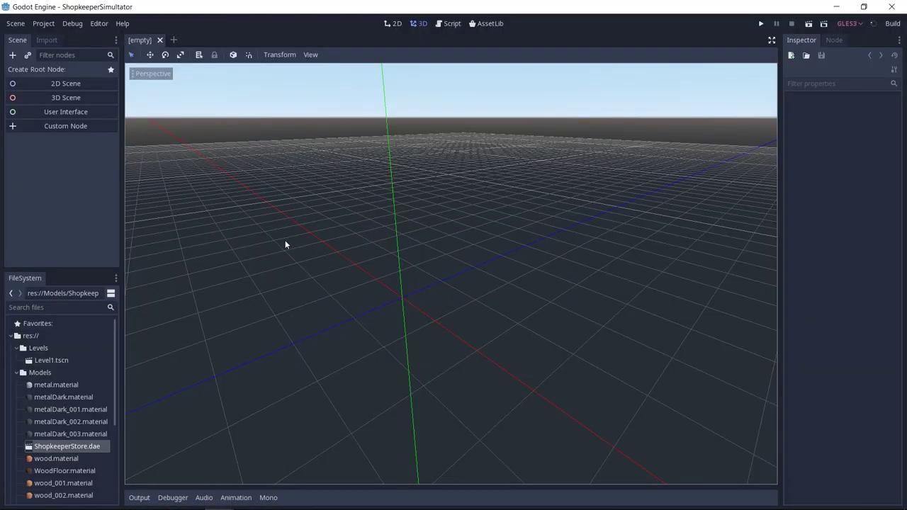
pyautogui.moveTo(285, 241); pyautogui.dragTo(311, 232, button='middle')
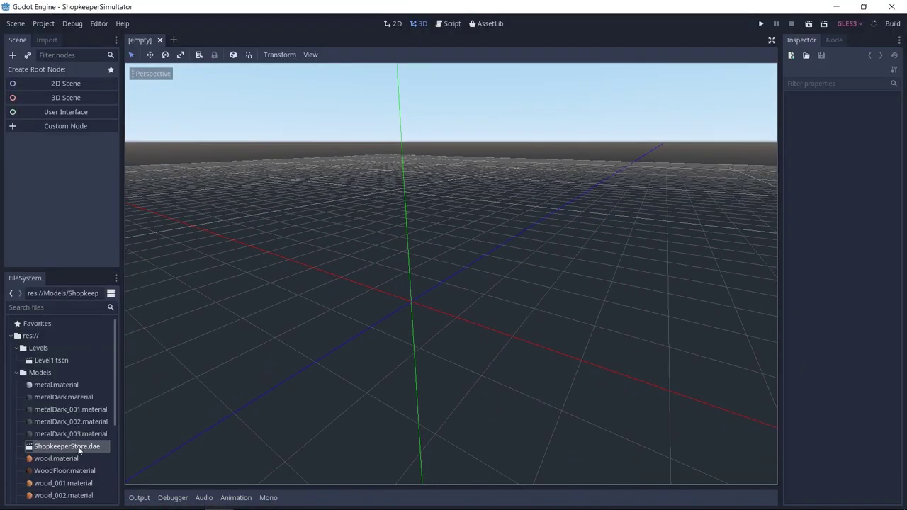
pyautogui.doubleClick(62, 451)
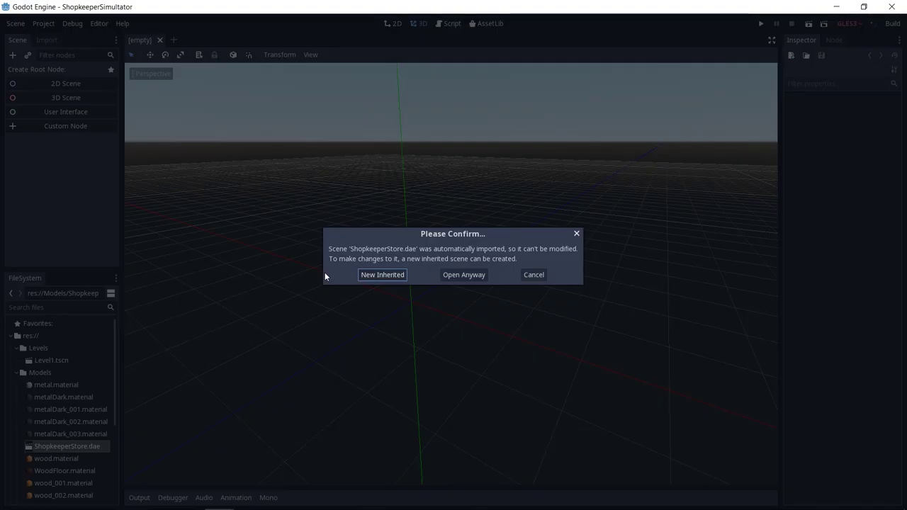
pyautogui.click(383, 275)
# Examine the imported level's slanted wall and door collision outlines in the 3D view.
pyautogui.moveTo(427, 303); pyautogui.dragTo(508, 250, button='middle')
pyautogui.scroll(2, 402, 273)
pyautogui.scroll(6, 374, 274)
pyautogui.click(489, 226)
pyautogui.scroll(-3, 365, 225)
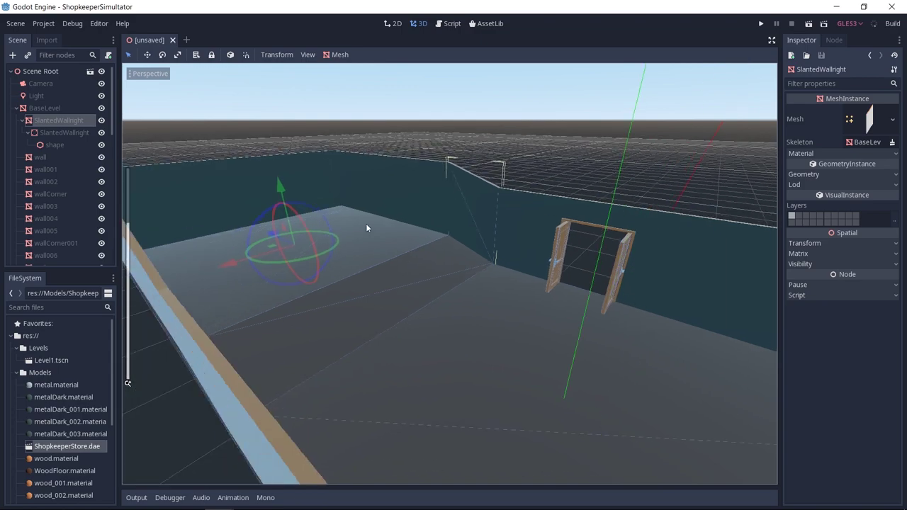
pyautogui.moveTo(366, 226); pyautogui.dragTo(343, 232, button='middle')
pyautogui.moveTo(540, 207); pyautogui.dragTo(448, 236, button='middle')
pyautogui.scroll(5, 415, 245)
pyautogui.scroll(-5, 443, 268)
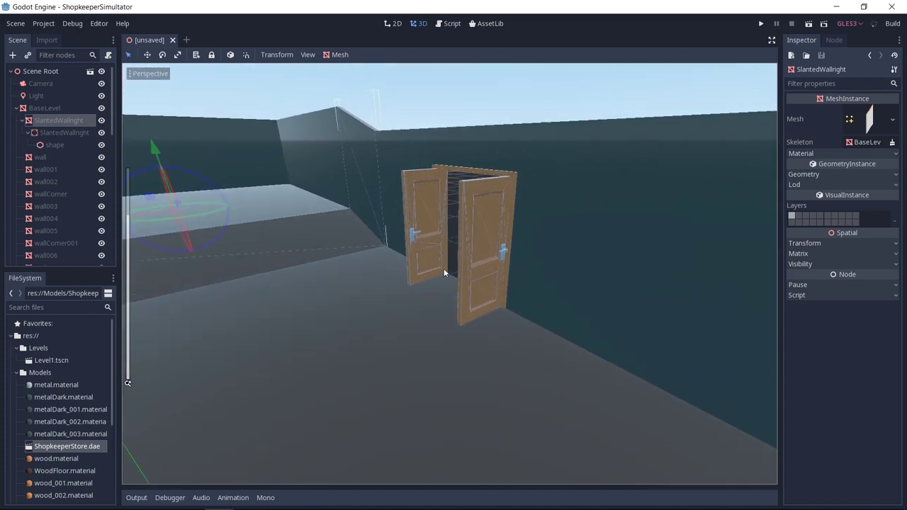
pyautogui.scroll(10, 478, 280)
pyautogui.moveTo(523, 292); pyautogui.dragTo(541, 233, button='middle')
# Inspect the door001 mesh together with its child static body and collision shape.
pyautogui.click(475, 288)
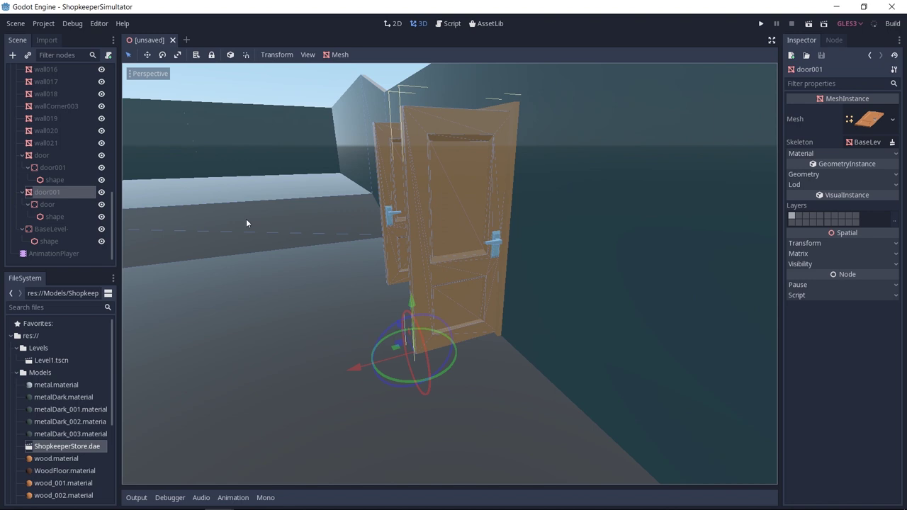
pyautogui.click(42, 205)
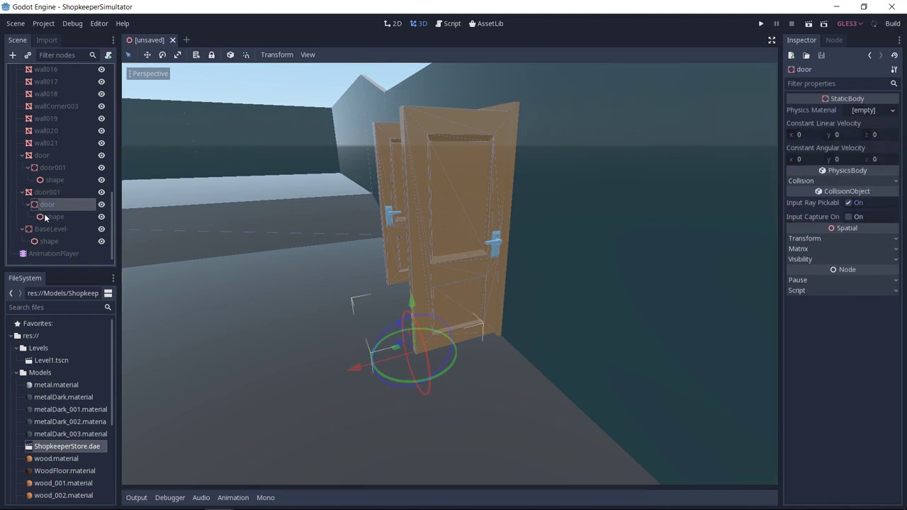
pyautogui.click(48, 217)
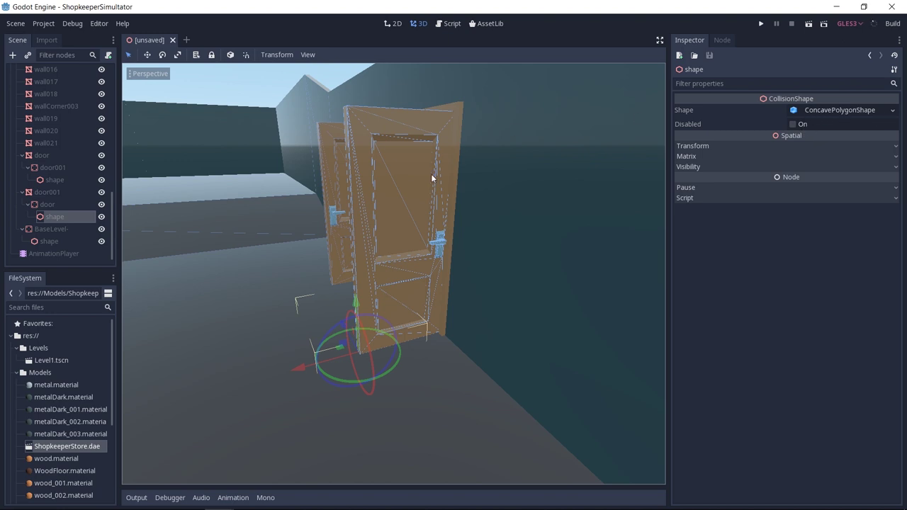
pyautogui.moveTo(431, 178); pyautogui.dragTo(454, 185, button='middle')
pyautogui.click(47, 192)
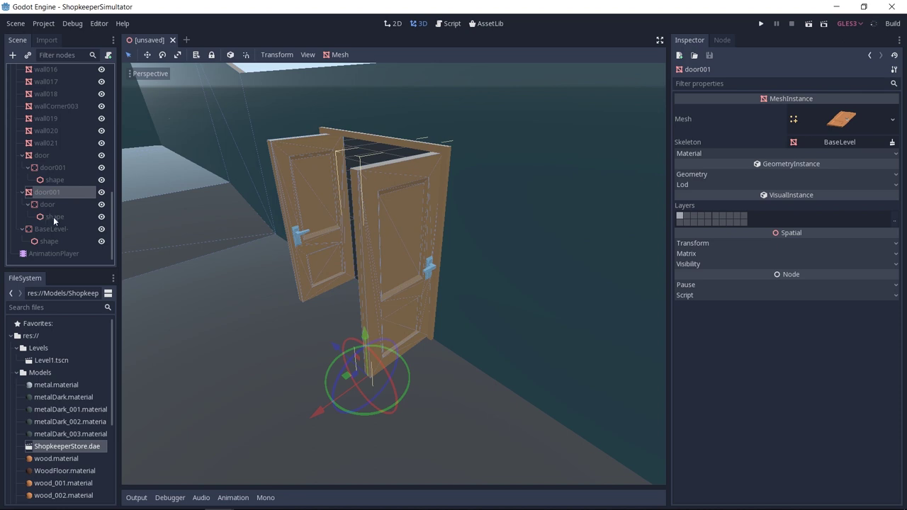
pyautogui.click(54, 217)
pyautogui.click(54, 193)
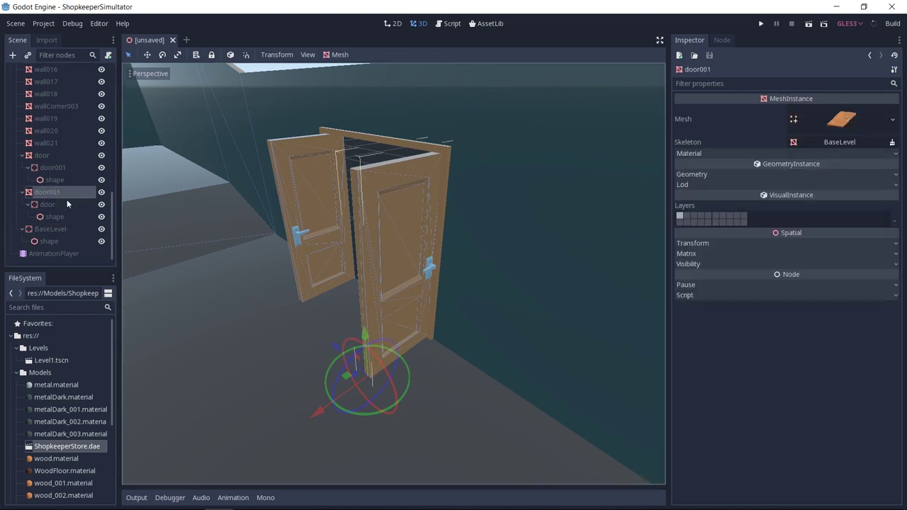
# Compare with the Blender model and examine the open doors' collision mesh closely in Godot.
pyautogui.click(252, 499)
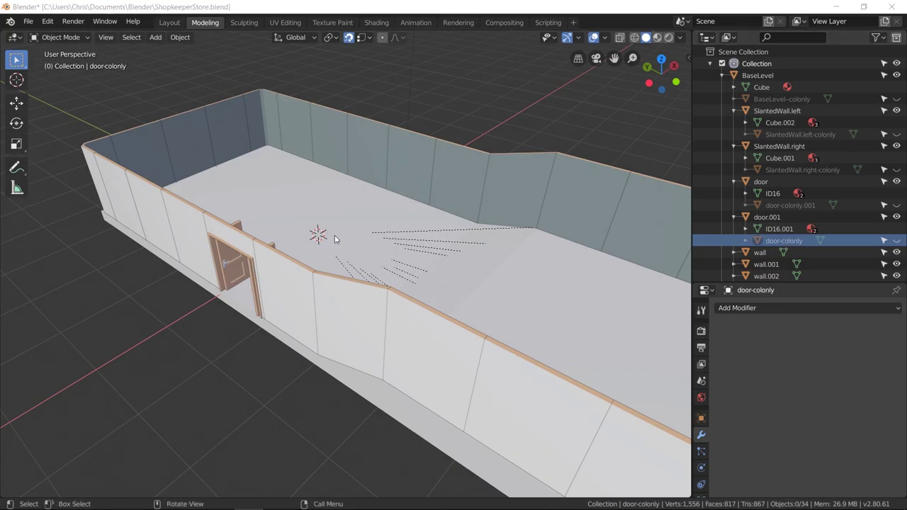
pyautogui.hotkey('alt', 'Tab')
pyautogui.moveTo(471, 274); pyautogui.dragTo(424, 178, button='middle')
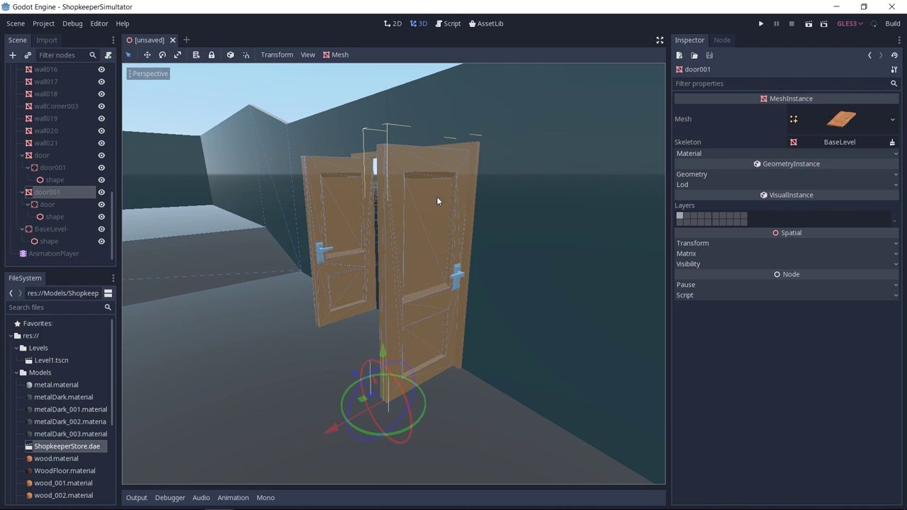
pyautogui.scroll(3, 437, 202)
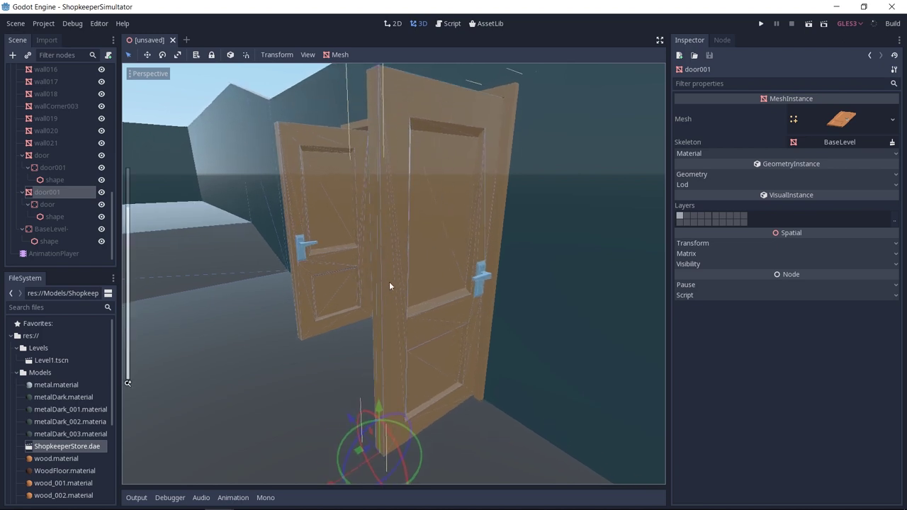
pyautogui.moveTo(472, 102)
pyautogui.mouseDown(button='middle')
pyautogui.moveTo(385, 137)
pyautogui.moveTo(376, 166)
pyautogui.moveTo(428, 192)
pyautogui.moveTo(447, 185)
pyautogui.moveTo(477, 107)
pyautogui.mouseUp(button='middle')
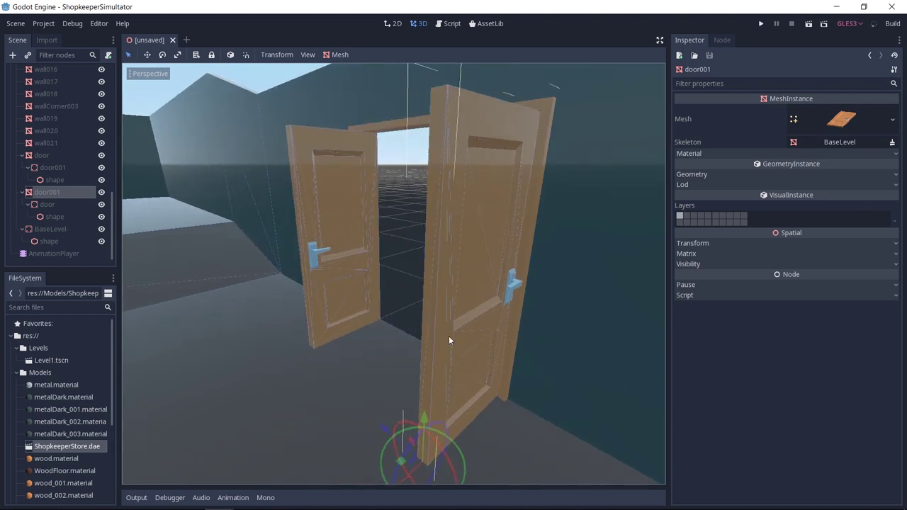
pyautogui.scroll(-3, 450, 336)
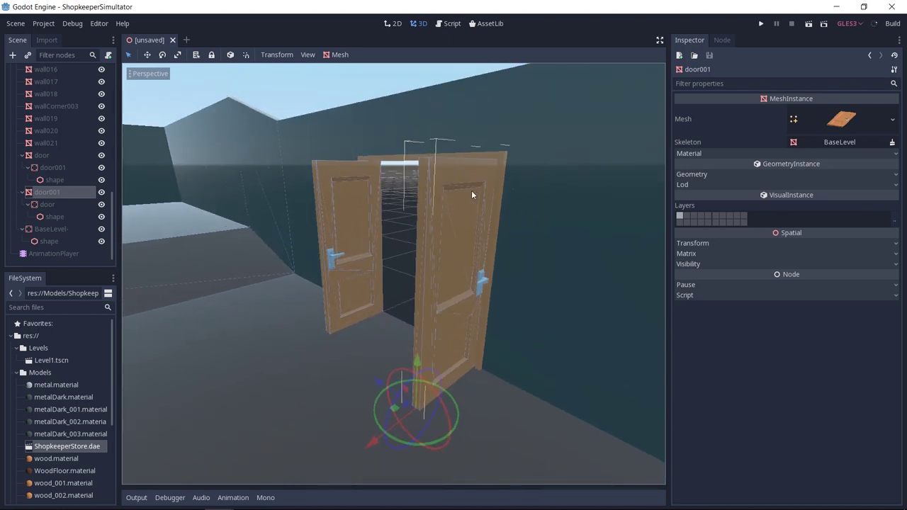
pyautogui.moveTo(477, 292); pyautogui.dragTo(418, 284, button='middle')
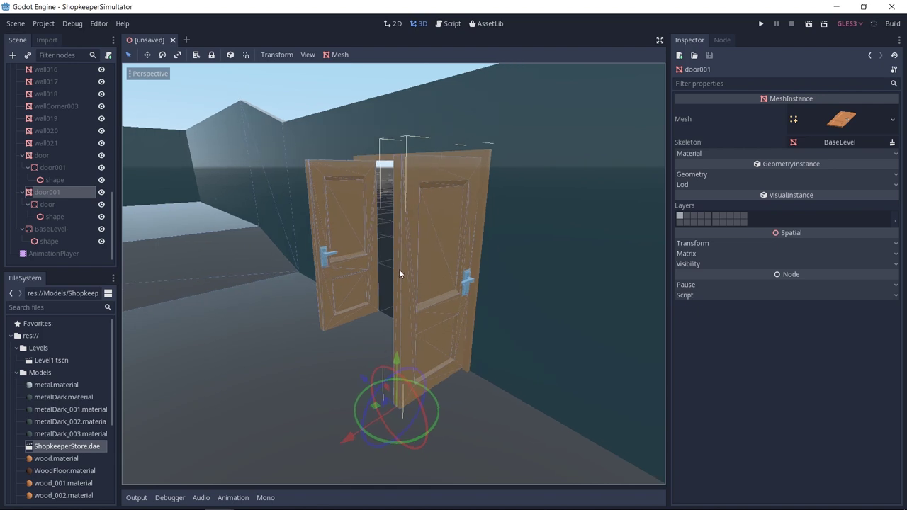
# Switch to Blender, unhide door-colonly and move it about 1 m away from door.001 into the room.
pyautogui.hotkey('alt', 'Tab')
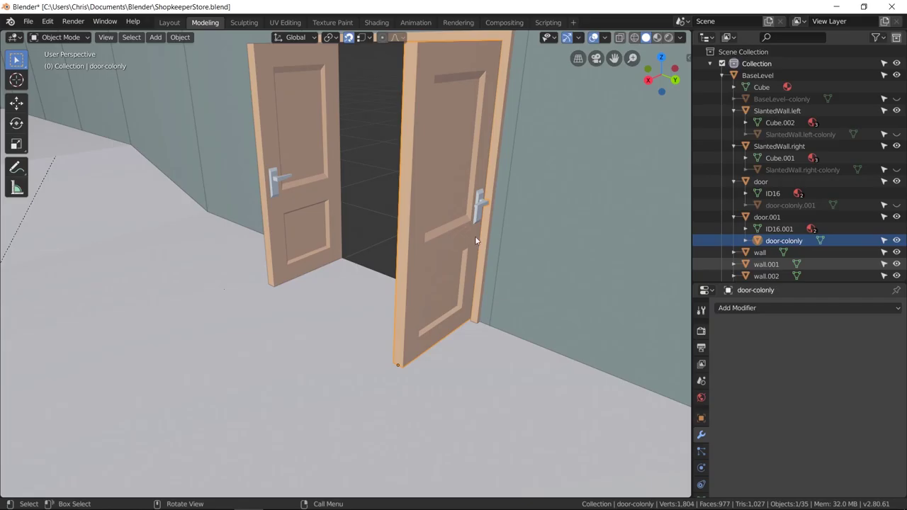
pyautogui.moveTo(474, 236); pyautogui.dragTo(510, 234, button='middle')
pyautogui.scroll(-1, 510, 234)
pyautogui.hotkey('shift', 'd')
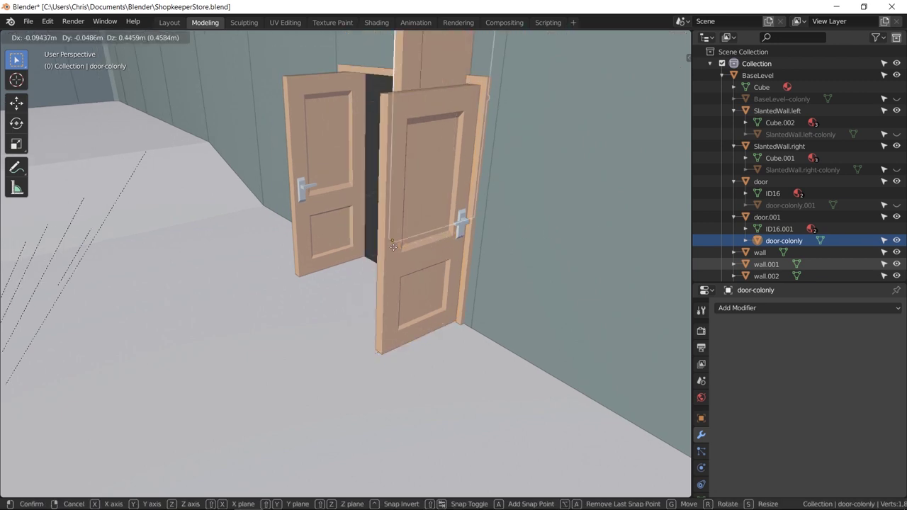
pyautogui.rightClick(219, 293)
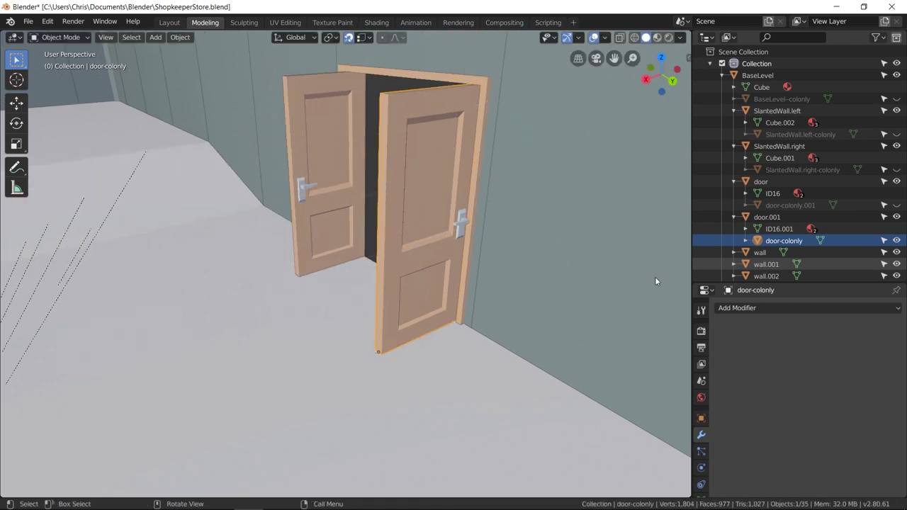
pyautogui.hotkey('shift', 'd')
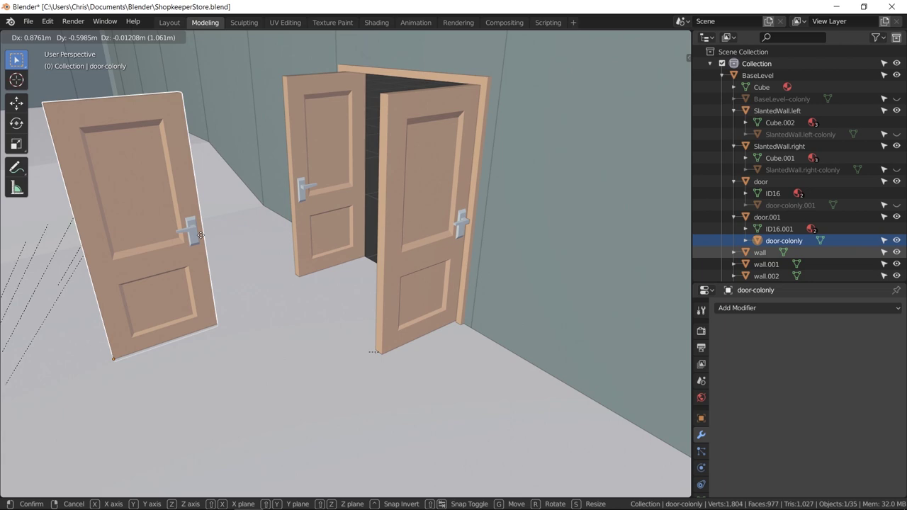
pyautogui.rightClick(196, 234)
pyautogui.hotkey('shift', 'd')
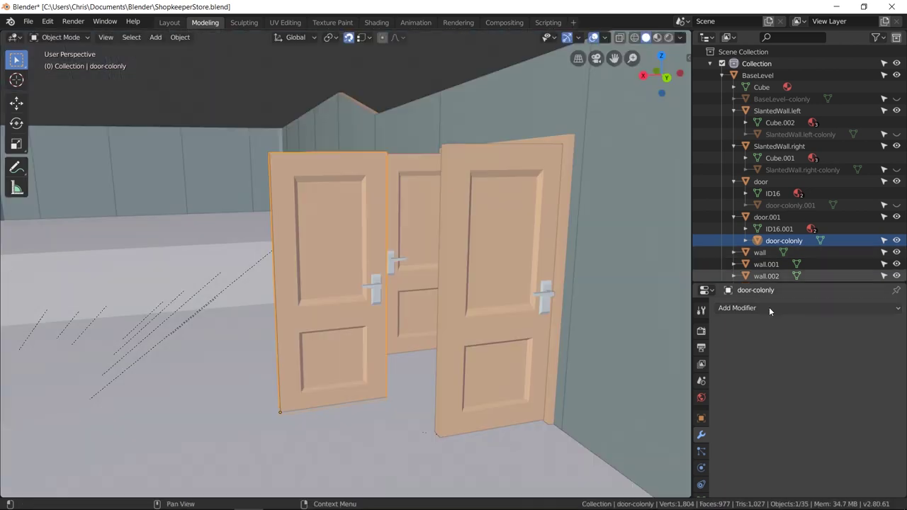
# Add a Remesh modifier to door-colonly and show the viewport in wireframe.
pyautogui.click(769, 307)
pyautogui.click(677, 221)
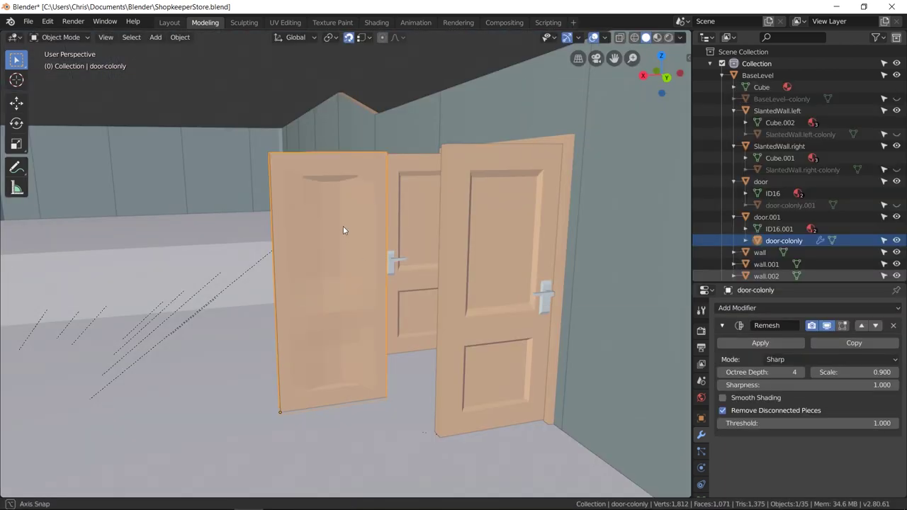
pyautogui.moveTo(343, 226)
pyautogui.mouseDown(button='middle')
pyautogui.moveTo(330, 222)
pyautogui.moveTo(357, 224)
pyautogui.moveTo(472, 298)
pyautogui.moveTo(529, 314)
pyautogui.moveTo(586, 119)
pyautogui.moveTo(484, 262)
pyautogui.moveTo(610, 71)
pyautogui.mouseUp(button='middle')
pyautogui.click(634, 37)
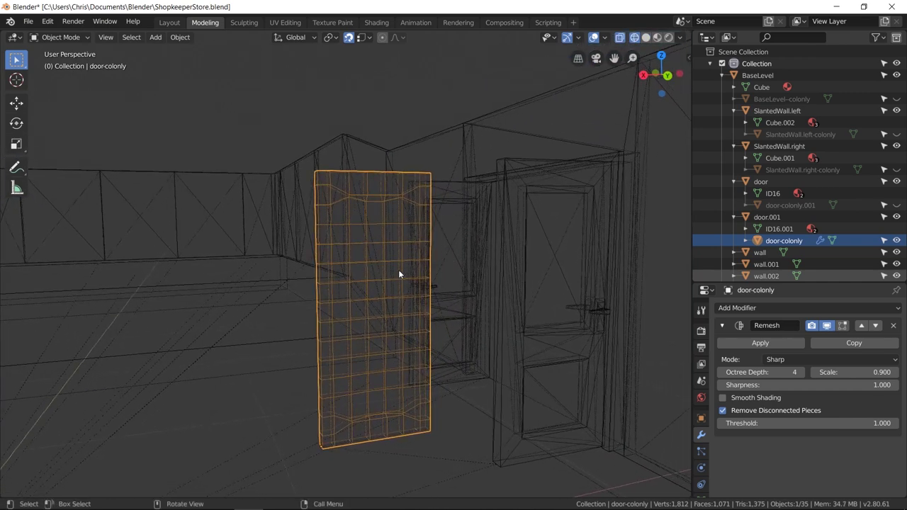
# Examine the remeshed door-colonly beside the original doors from several angles in both wireframe and solid shading.
pyautogui.moveTo(399, 274); pyautogui.dragTo(364, 278, button='middle')
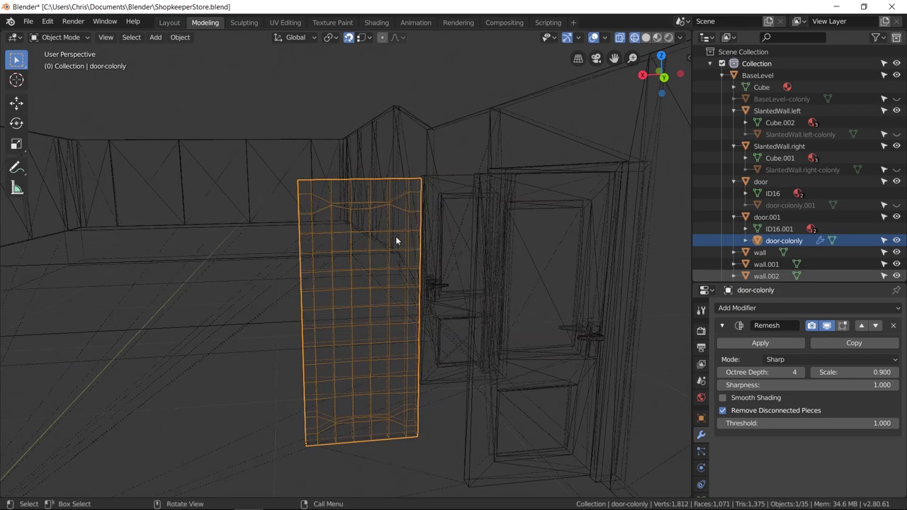
pyautogui.moveTo(396, 241)
pyautogui.mouseDown(button='middle')
pyautogui.moveTo(519, 187)
pyautogui.moveTo(570, 229)
pyautogui.moveTo(418, 277)
pyautogui.moveTo(561, 75)
pyautogui.mouseUp(button='middle')
pyautogui.hotkey('shift', 'z')
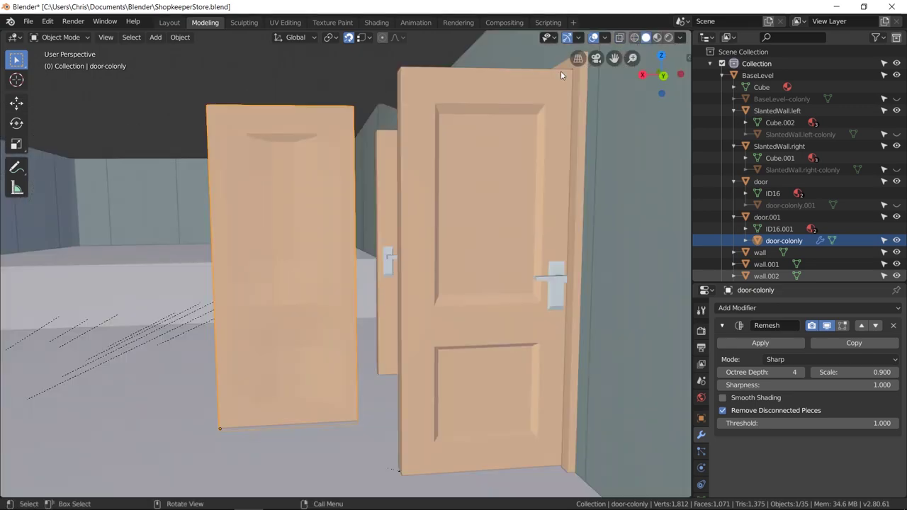
pyautogui.moveTo(303, 148); pyautogui.dragTo(340, 196, button='middle')
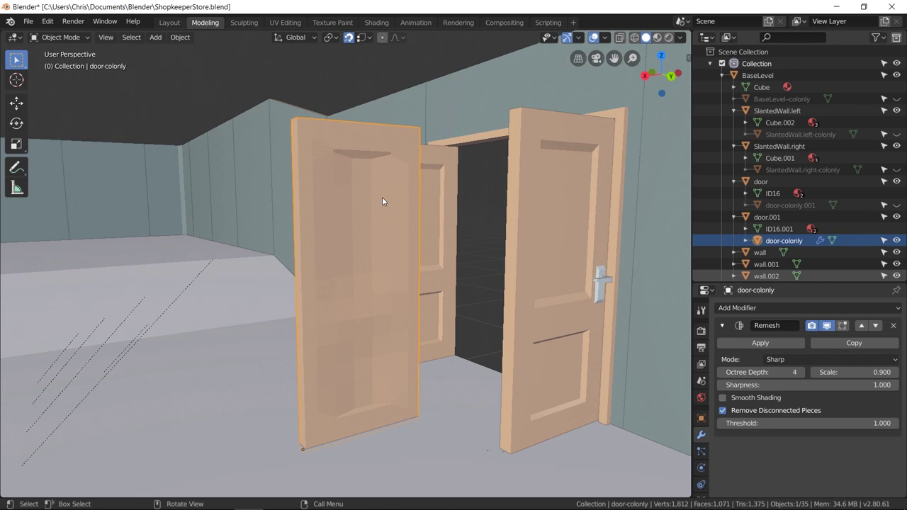
pyautogui.moveTo(382, 198); pyautogui.dragTo(367, 200, button='middle')
pyautogui.click(634, 39)
pyautogui.moveTo(426, 182)
pyautogui.mouseDown(button='middle')
pyautogui.moveTo(386, 192)
pyautogui.moveTo(361, 165)
pyautogui.mouseUp(button='middle')
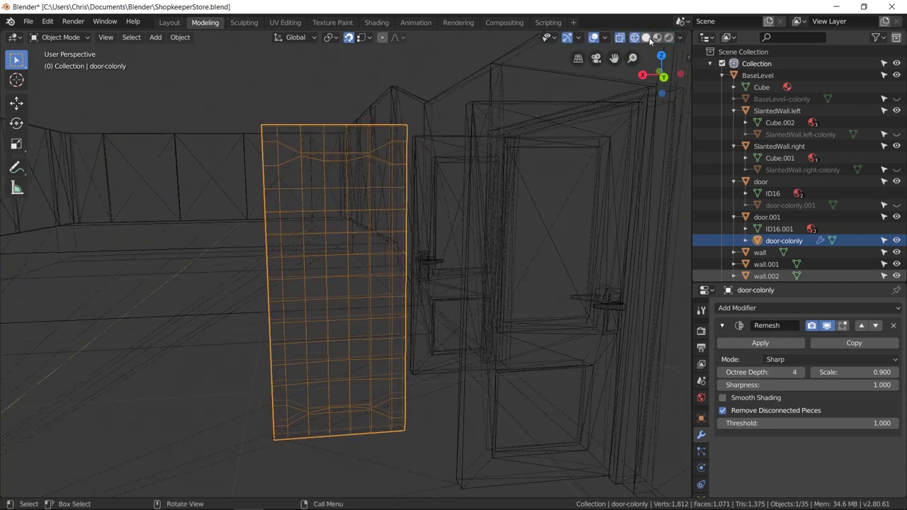
pyautogui.moveTo(596, 144); pyautogui.dragTo(525, 137, button='middle')
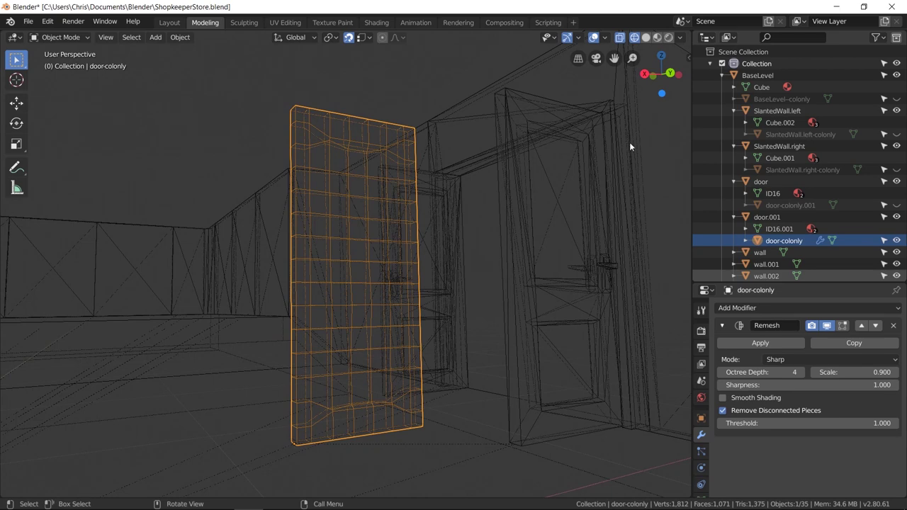
pyautogui.click(645, 38)
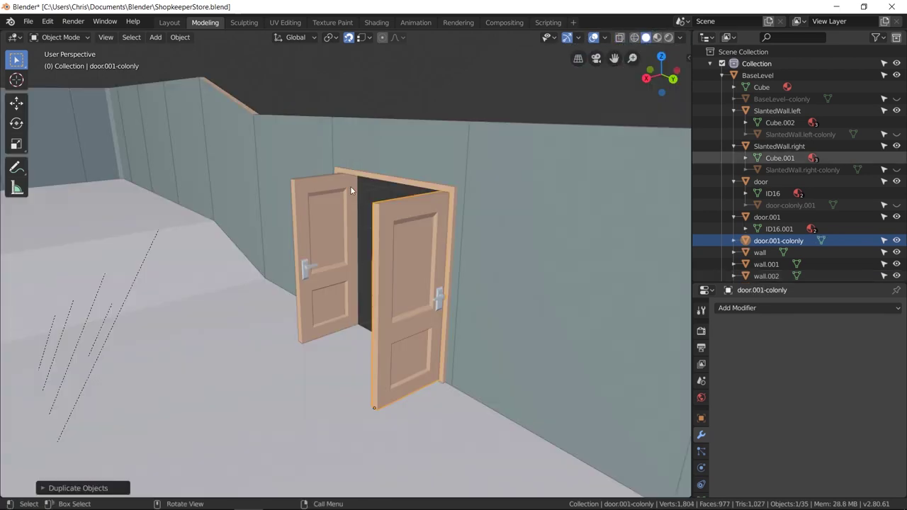
# Parent the duplicated door.001-colonly mesh to door.001 as an Object parent.
pyautogui.moveTo(448, 222)
pyautogui.mouseDown(button='middle')
pyautogui.moveTo(444, 213)
pyautogui.moveTo(348, 178)
pyautogui.moveTo(494, 187)
pyautogui.moveTo(450, 168)
pyautogui.moveTo(484, 149)
pyautogui.moveTo(492, 213)
pyautogui.moveTo(464, 179)
pyautogui.mouseUp(button='middle')
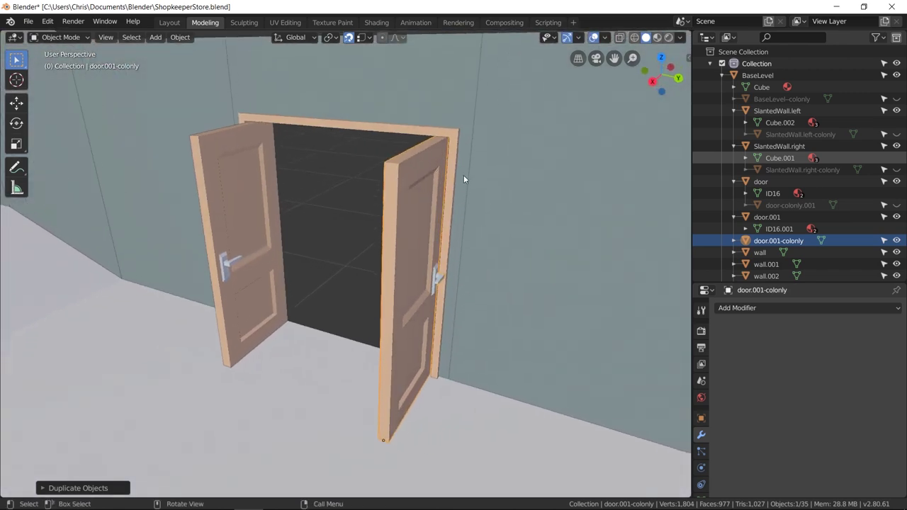
pyautogui.moveTo(519, 208); pyautogui.dragTo(553, 205, button='middle')
pyautogui.keyDown('ctrl'); pyautogui.click(768, 216); pyautogui.keyUp('ctrl')
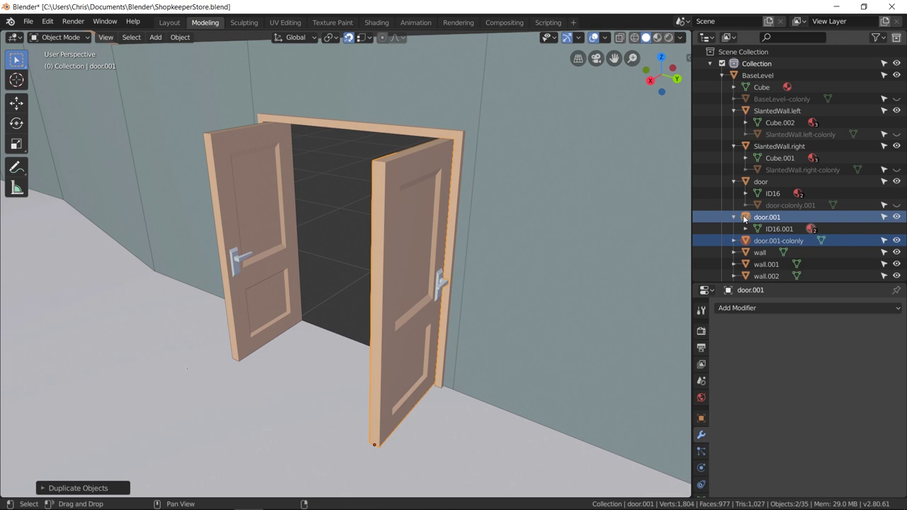
pyautogui.hotkey('ctrl', 'p')
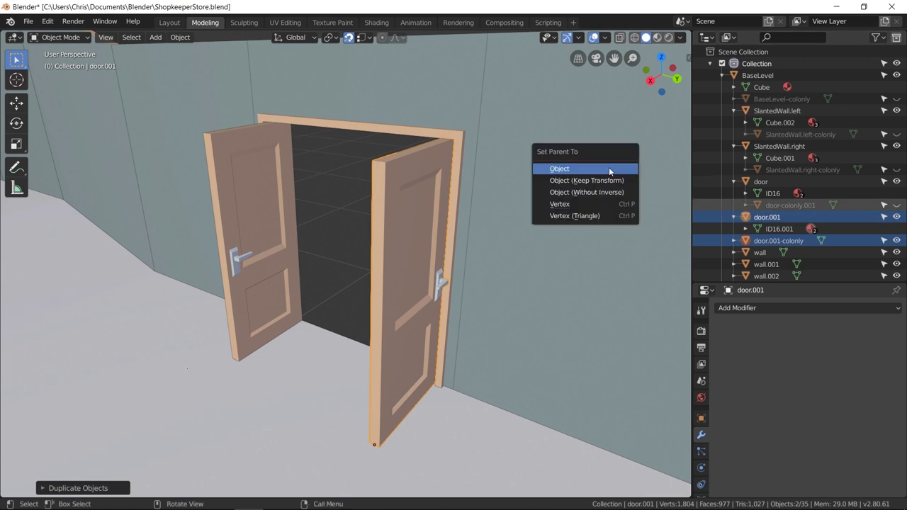
pyautogui.click(609, 171)
pyautogui.click(681, 215)
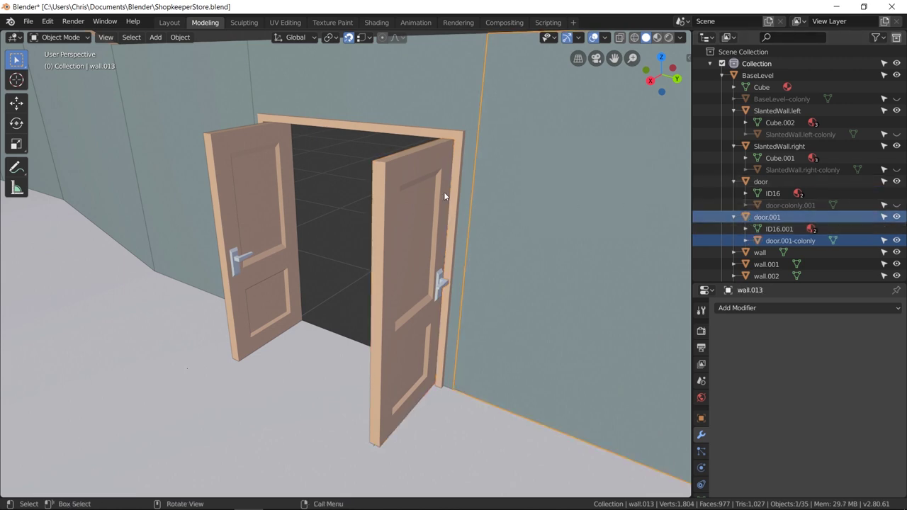
# Apply a Remesh modifier with its default settings to door.001-colonly and hide the object.
pyautogui.click(730, 241)
pyautogui.click(764, 307)
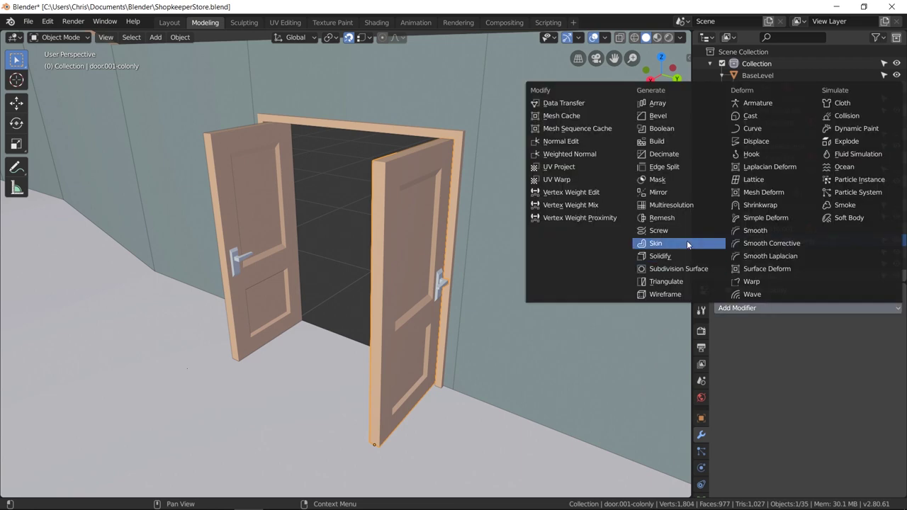
pyautogui.click(679, 217)
pyautogui.press('g')
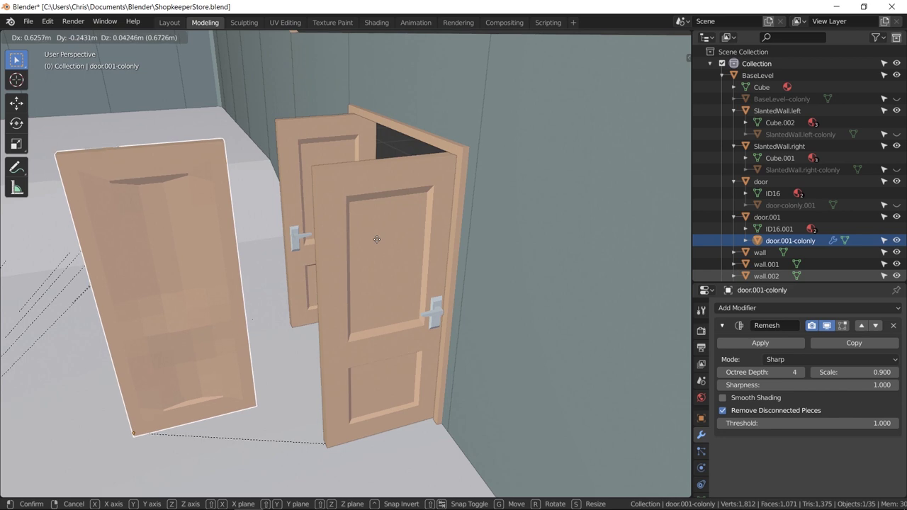
pyautogui.rightClick(377, 240)
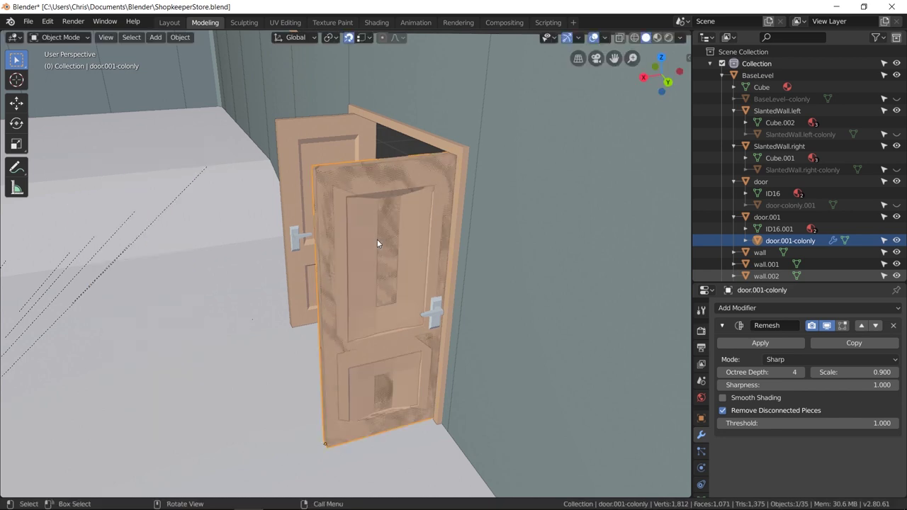
pyautogui.click(765, 344)
pyautogui.moveTo(638, 279); pyautogui.dragTo(237, 207, button='middle')
pyautogui.click(897, 241)
# Unhide door-colonly.001 and apply a Remesh modifier with its default settings to it.
pyautogui.click(896, 205)
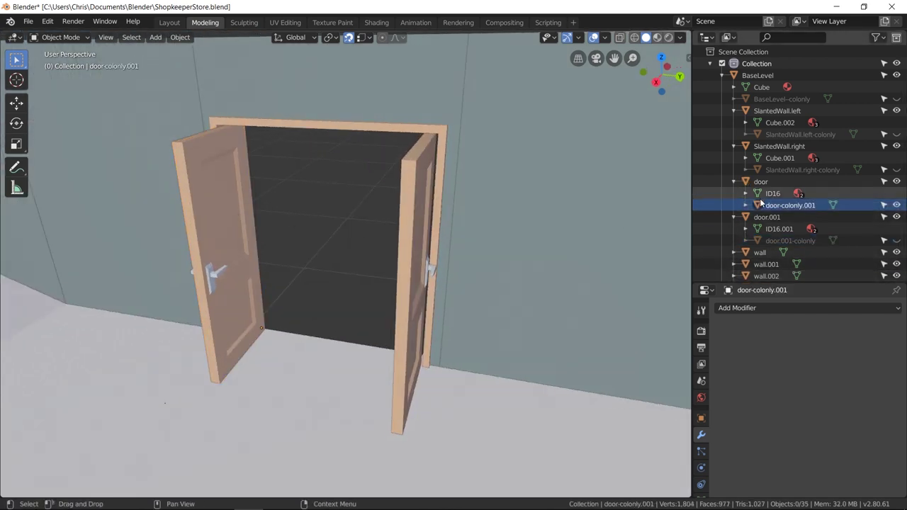
pyautogui.press('g')
pyautogui.rightClick(361, 240)
pyautogui.click(745, 307)
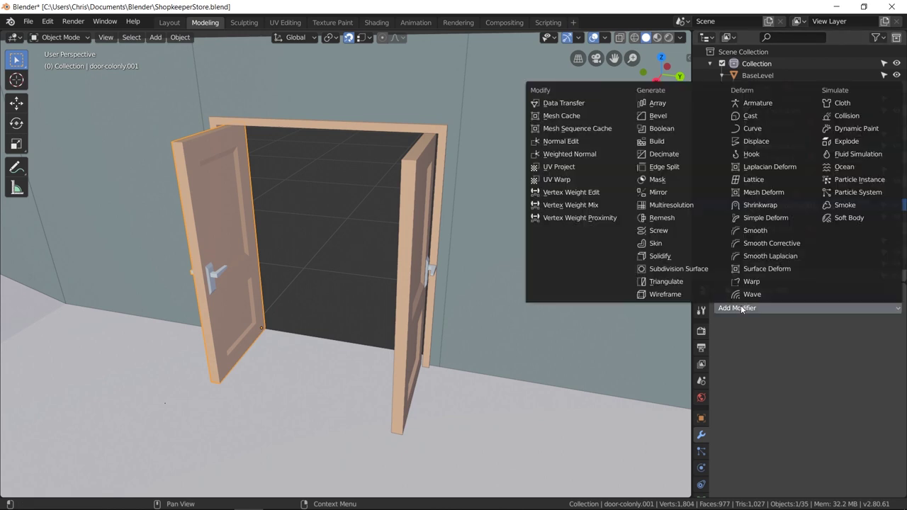
pyautogui.click(667, 217)
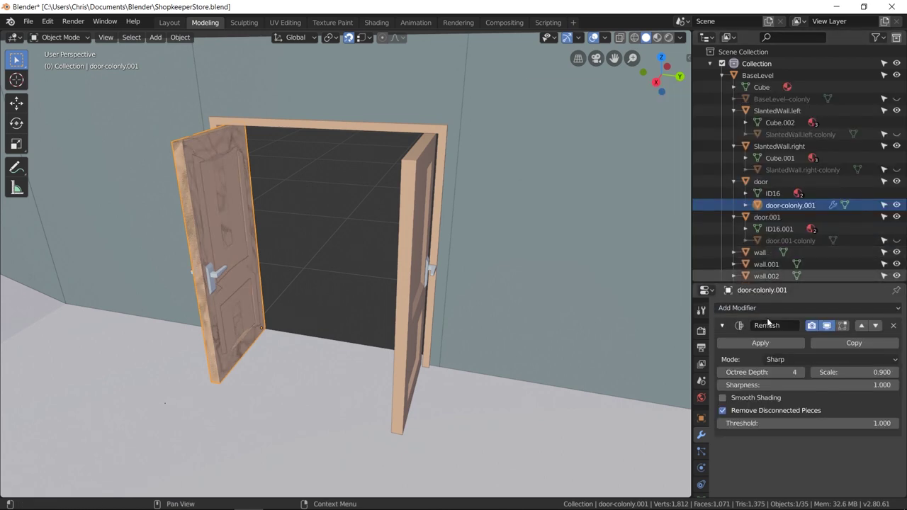
pyautogui.click(762, 343)
pyautogui.press('g')
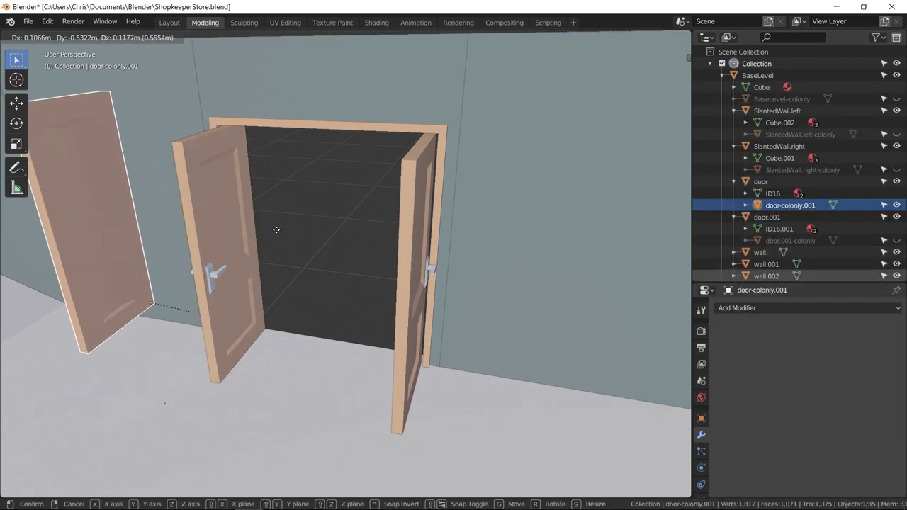
pyautogui.rightClick(301, 211)
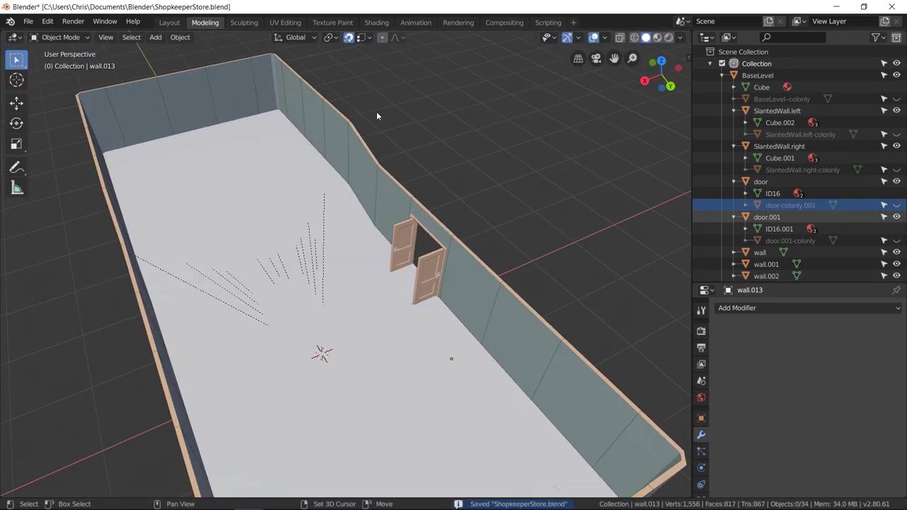
# Save the Blender file and export the level as Collada to ShopkeeperStore.dae in the Models folder.
pyautogui.hotkey('ctrl', 's')
pyautogui.click(29, 22)
pyautogui.moveTo(85, 249)
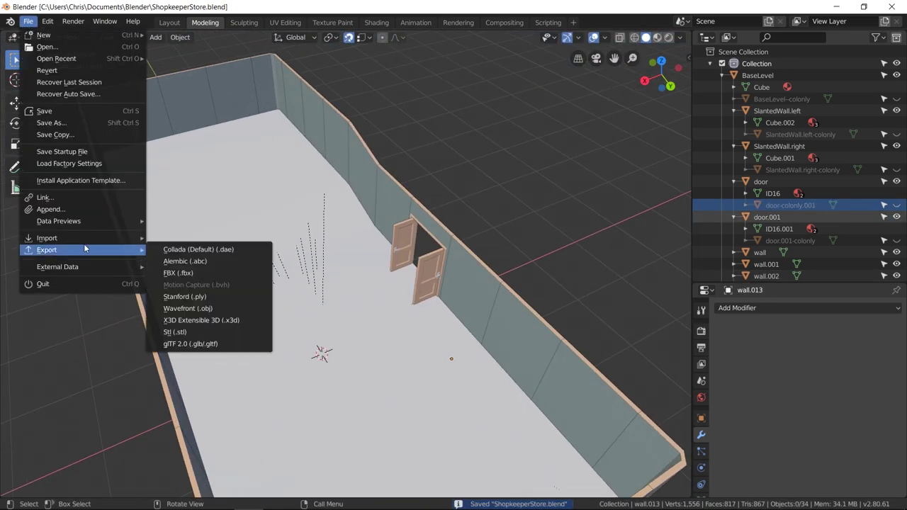
pyautogui.click(177, 254)
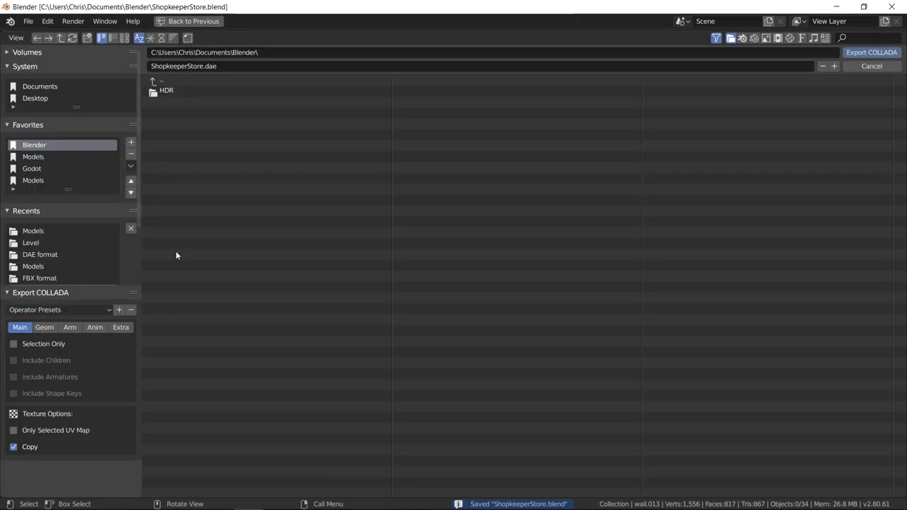
pyautogui.click(51, 179)
pyautogui.click(204, 91)
pyautogui.doubleClick(203, 90)
pyautogui.moveTo(500, 188); pyautogui.dragTo(466, 192, button='middle')
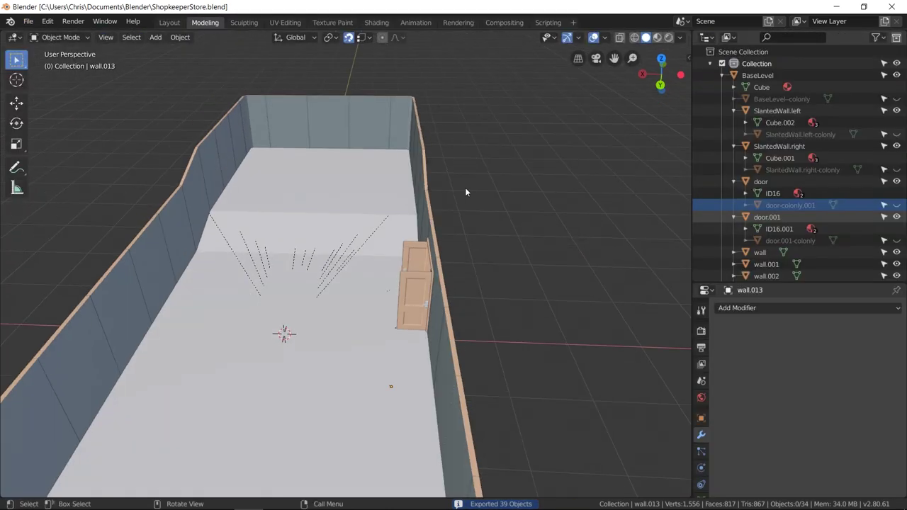
# Switch to Godot and examine the collision meshes of the doors, walls and floor in the store level.
pyautogui.moveTo(219, 499)
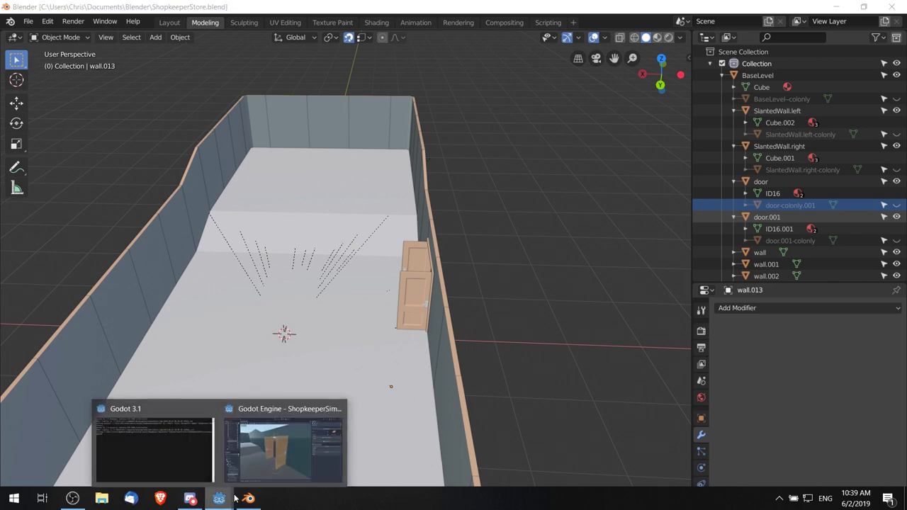
pyautogui.click(264, 469)
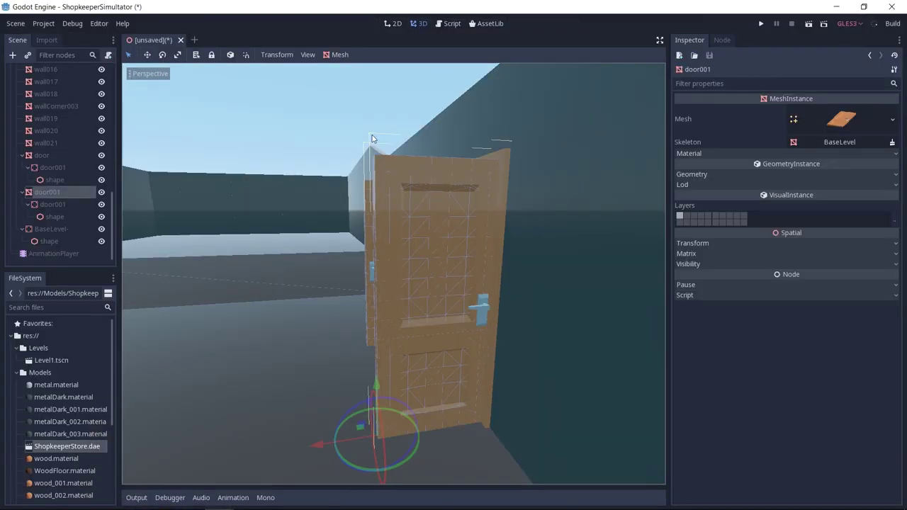
pyautogui.scroll(4, 461, 198)
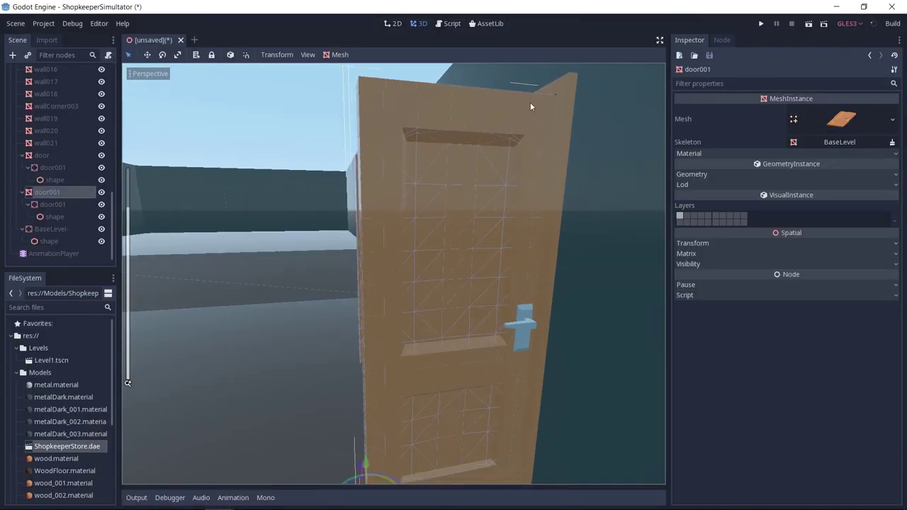
pyautogui.scroll(-4, 442, 445)
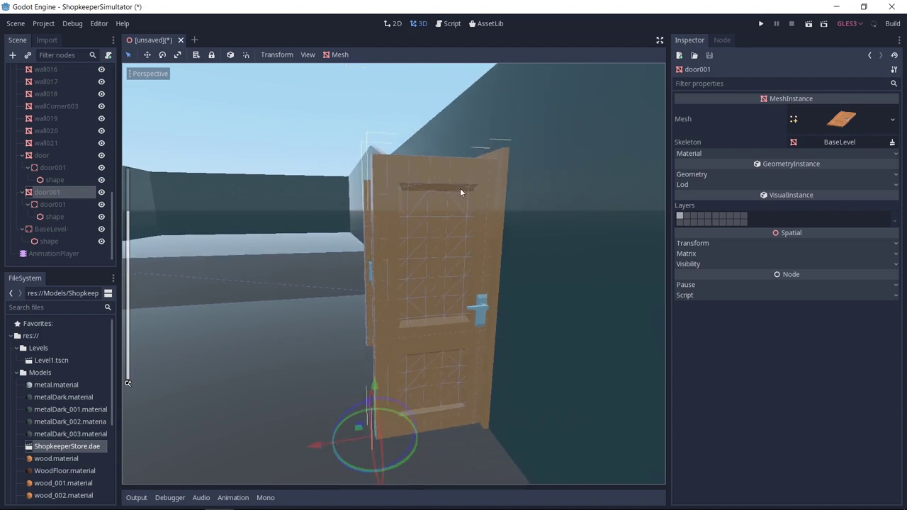
pyautogui.scroll(-8, 461, 188)
pyautogui.moveTo(460, 188); pyautogui.dragTo(493, 259, button='middle')
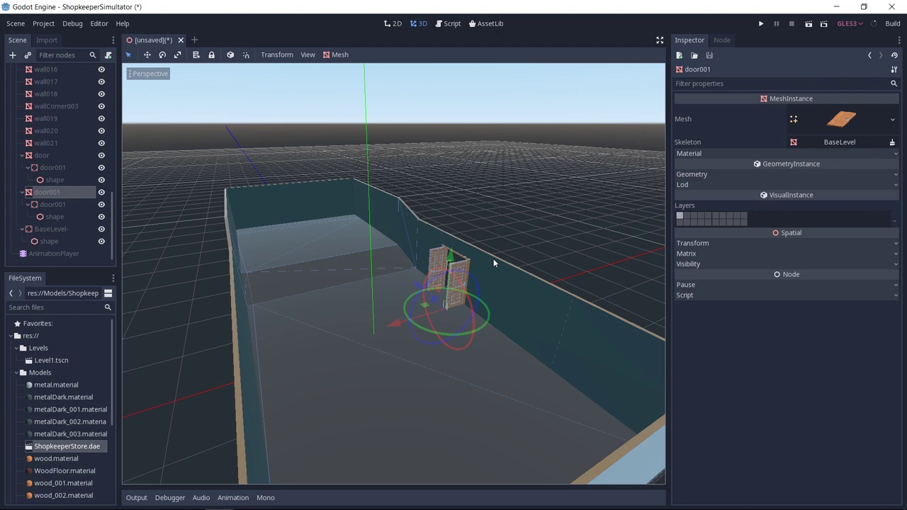
pyautogui.scroll(5, 493, 258)
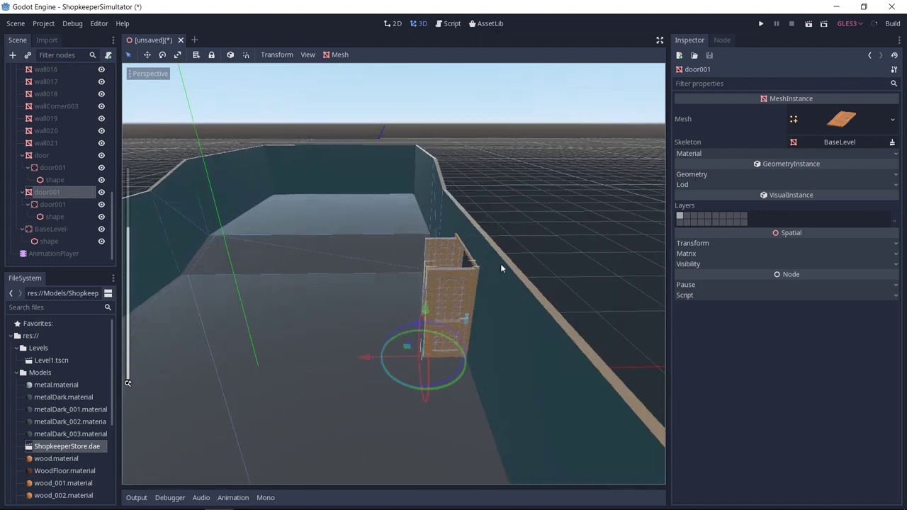
pyautogui.moveTo(500, 270); pyautogui.dragTo(502, 233, button='middle')
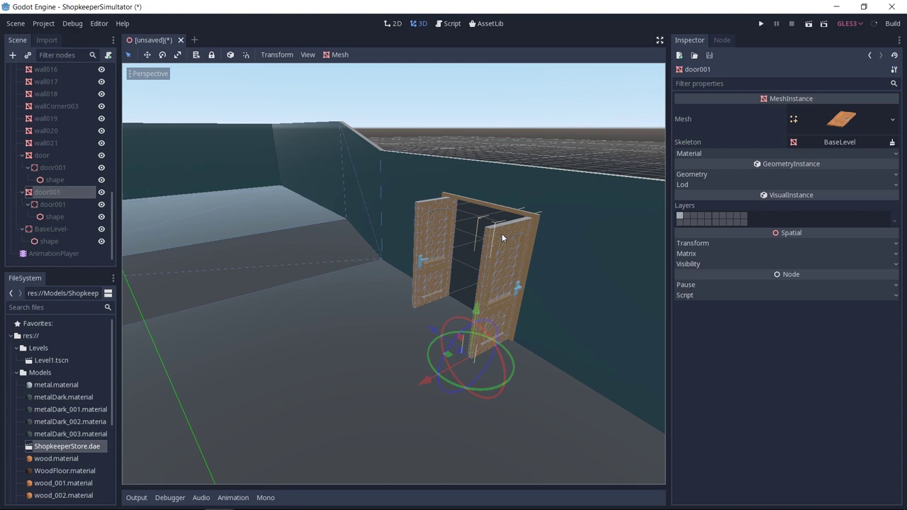
pyautogui.moveTo(523, 242); pyautogui.dragTo(445, 250, button='middle')
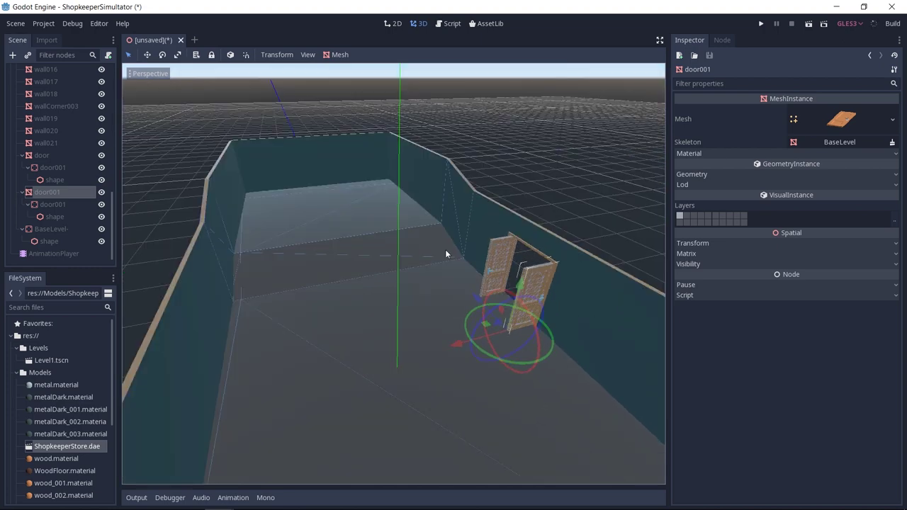